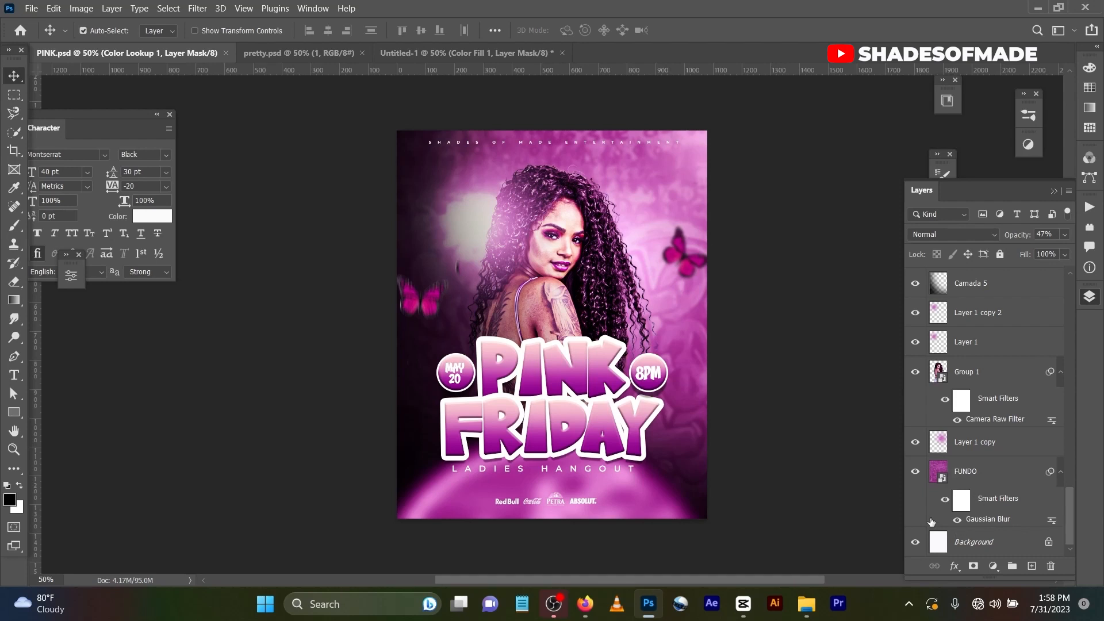
Hide the layers from Layer 1 copy up through Group 1, Layer 1, Layer 1 copy 2, Camada 5, 6, 7 and Camada 7 copiar.
left_click_drag(915, 442, 916, 314)
scroll(913, 313, "up", 3)
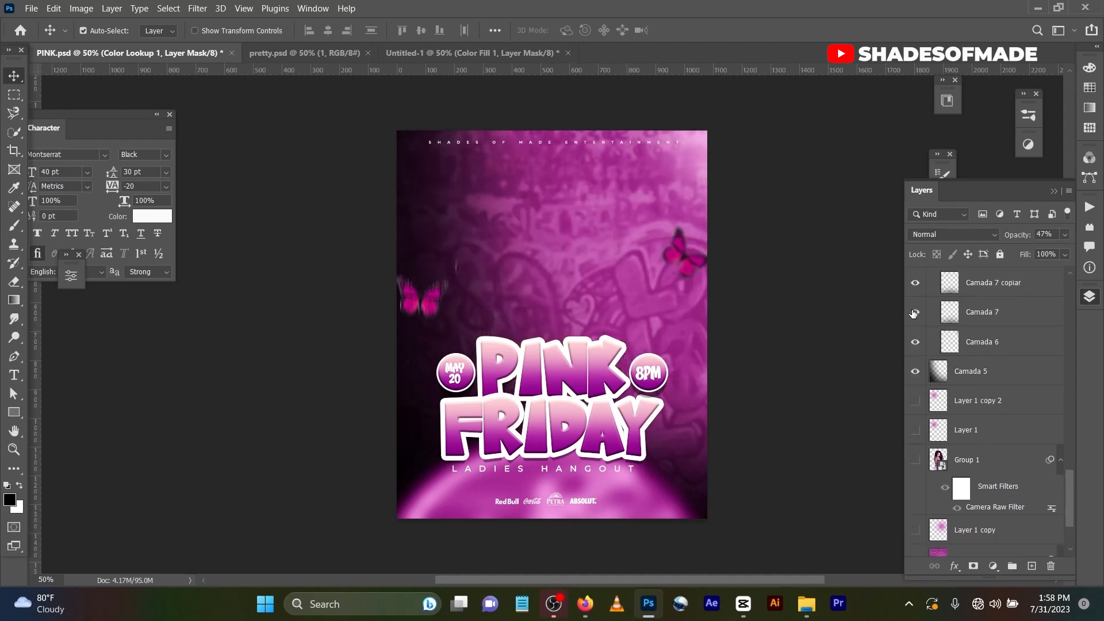
left_click(916, 373)
left_click(917, 342)
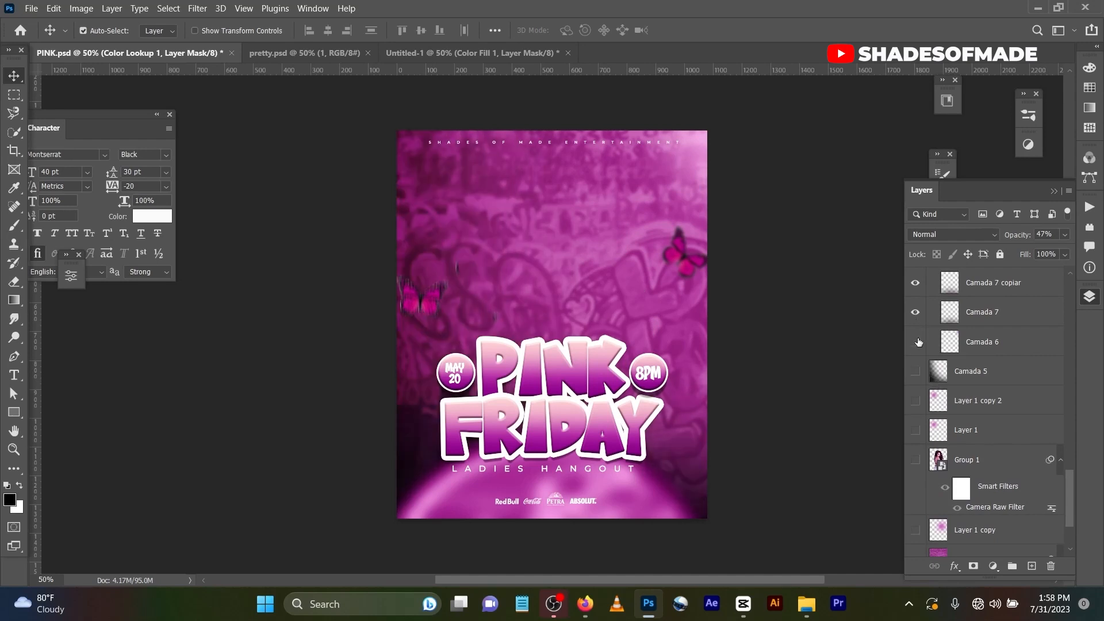
left_click(916, 311)
scroll(916, 322, "up", 3)
left_click(915, 371)
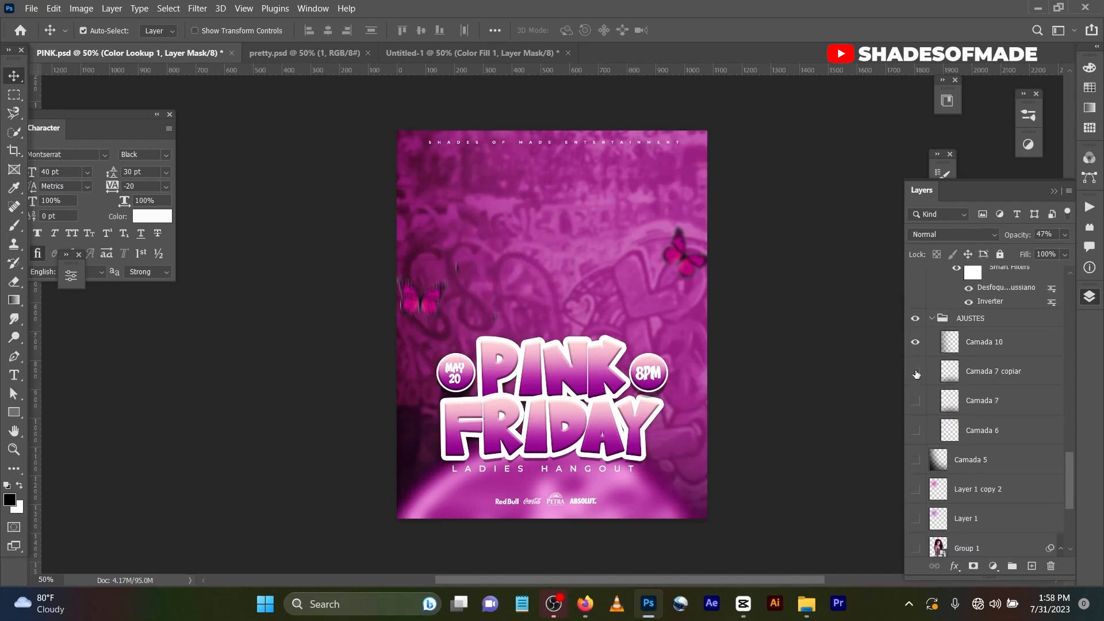
Show the layers from Camada 7 copiar down to Layer 1 again and hide the whole AJUSTES group.
left_click_drag(915, 370, 919, 535)
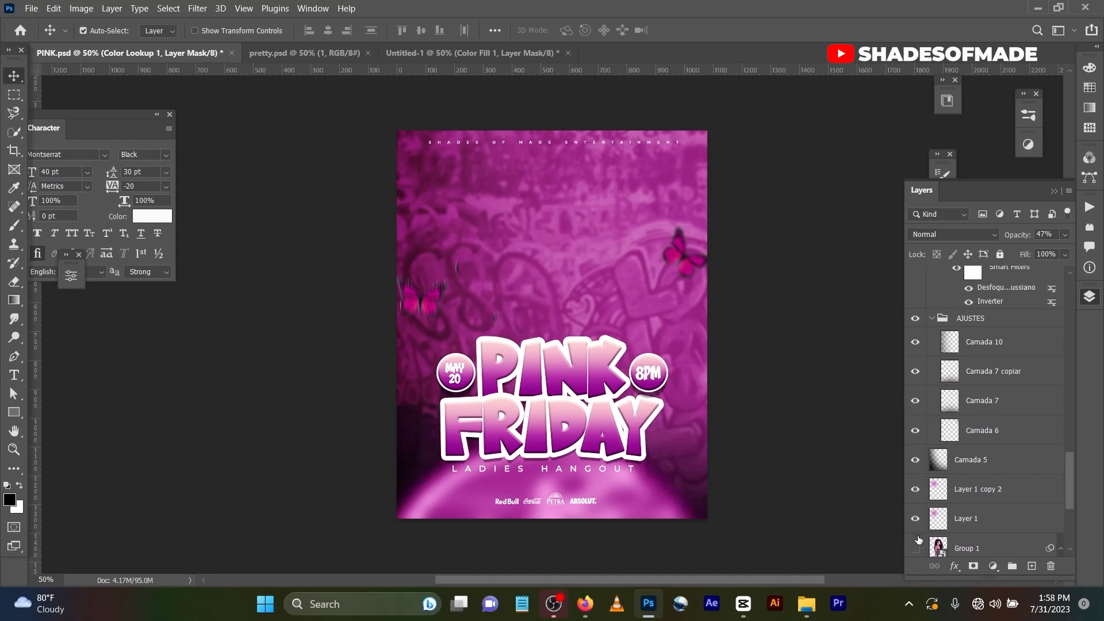
left_click(917, 318)
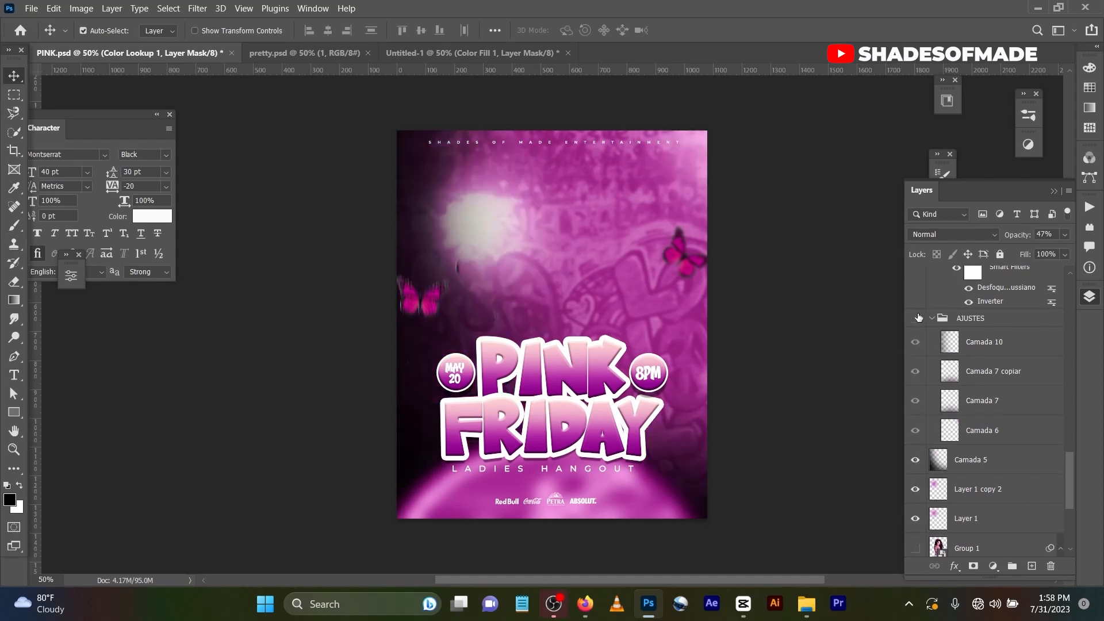
scroll(919, 322, "up", 4)
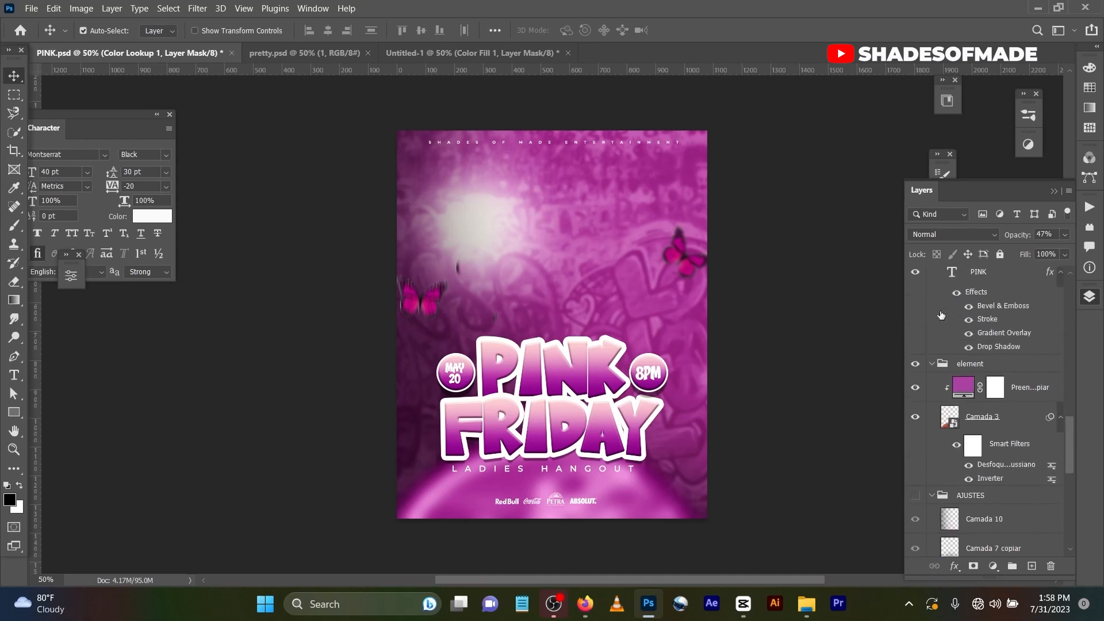
Check the Camada 3 element by toggling its visibility, and turn off all of its smart filters.
left_click(916, 418)
left_click(916, 418)
left_click(956, 446)
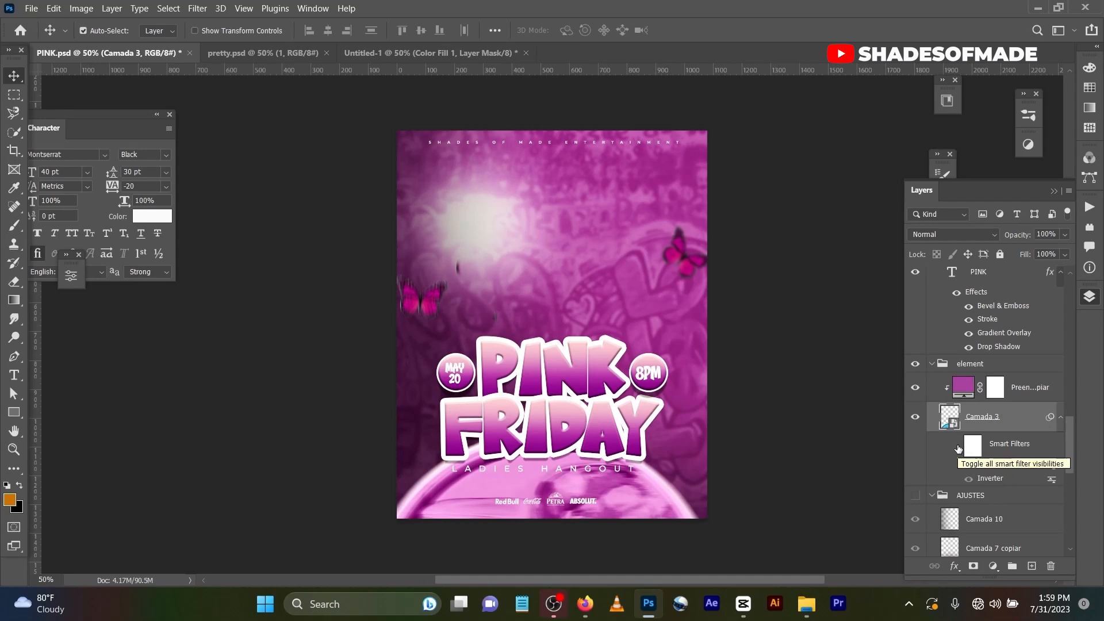
Hide the element group and the TEXT group containing the PINK FRIDAY title.
scroll(957, 448, "up", 3)
scroll(977, 403, "down", 6)
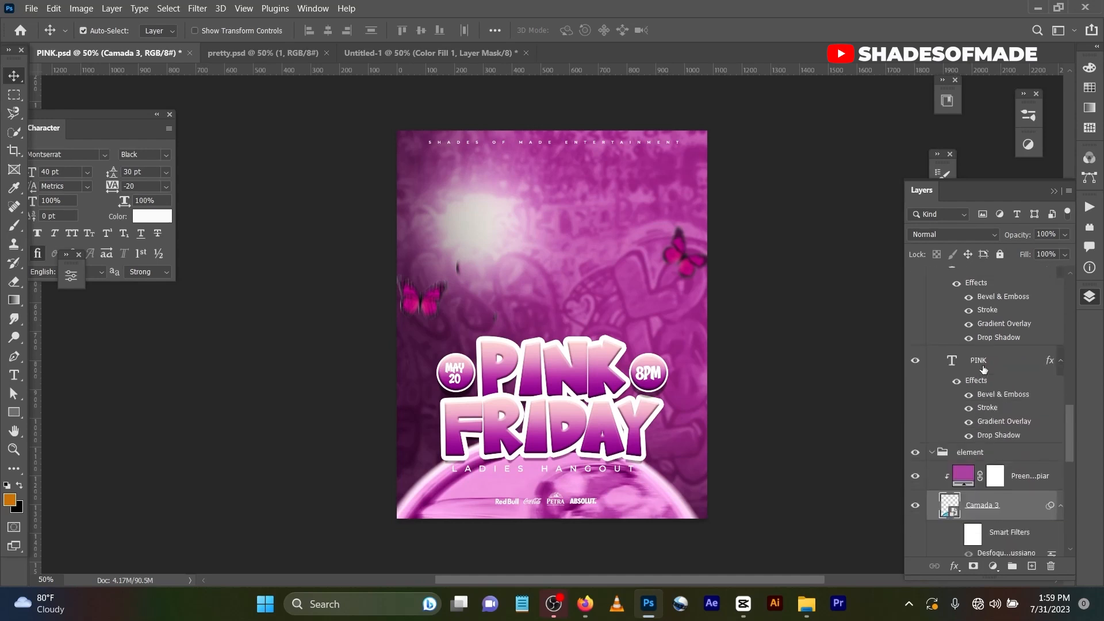
scroll(983, 370, "down", 5)
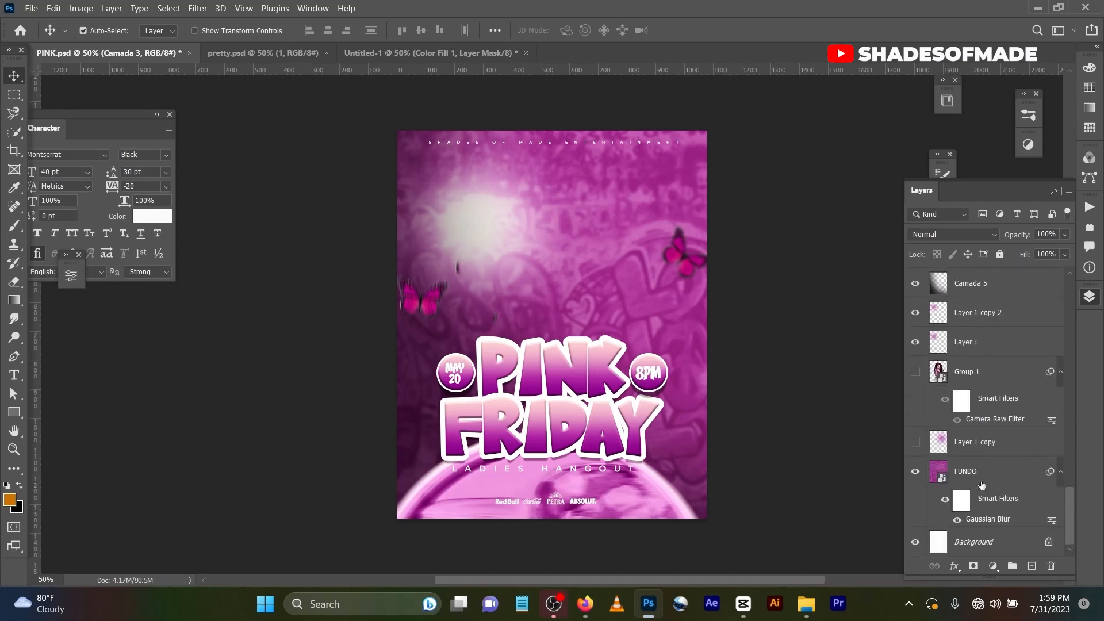
scroll(977, 471, "up", 5)
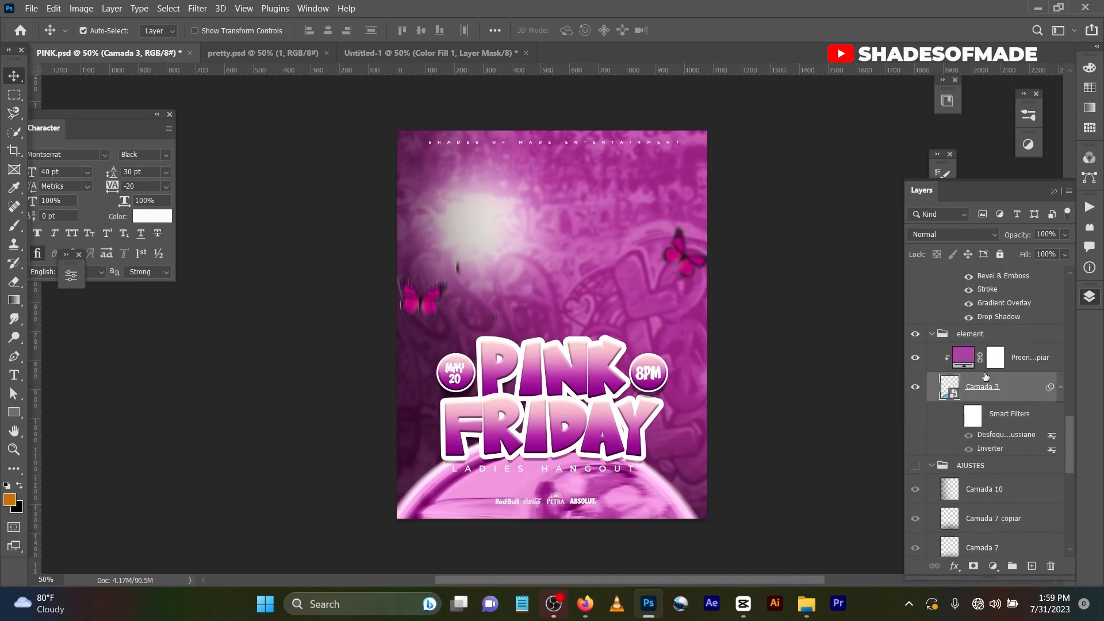
left_click(915, 458)
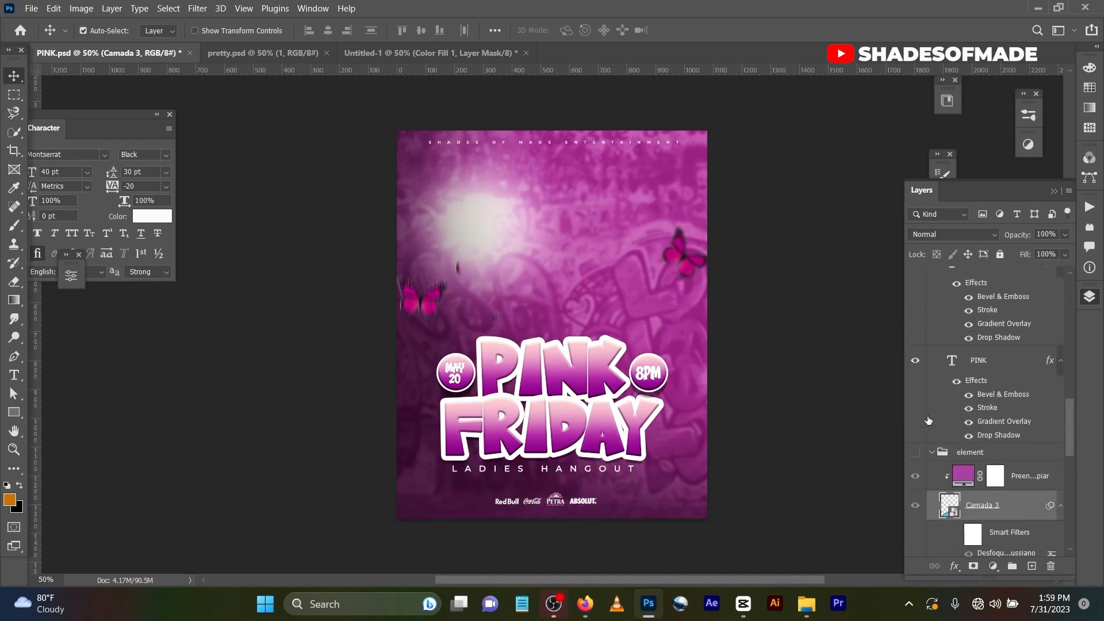
scroll(922, 416, "up", 3)
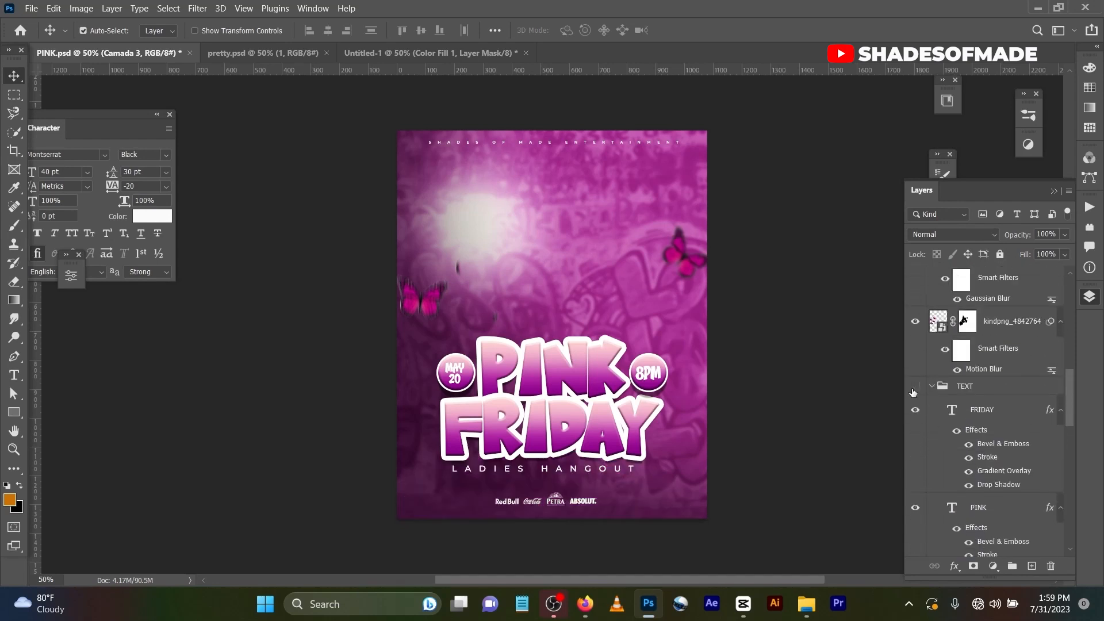
left_click(915, 386)
Hide the uppermost layers from Ellipse 1 copy 2 through may 20, 8PM, LADIES HANGOUT and LOGO PATROCINIO to Color Lookup 1.
scroll(924, 378, "up", 5)
scroll(925, 377, "up", 4)
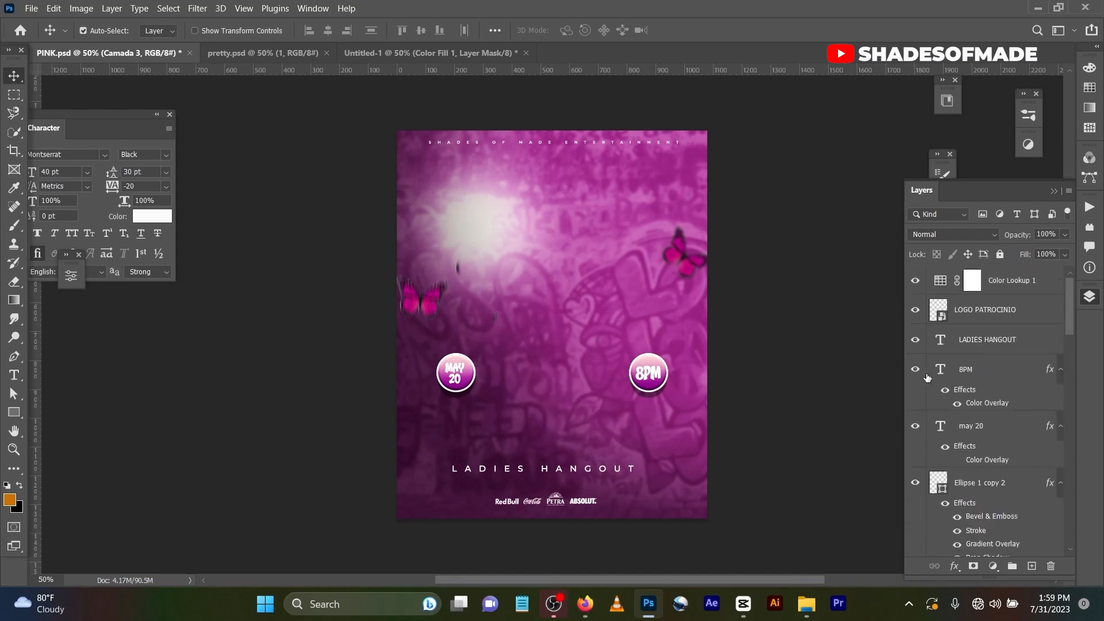
left_click_drag(916, 481, 911, 303)
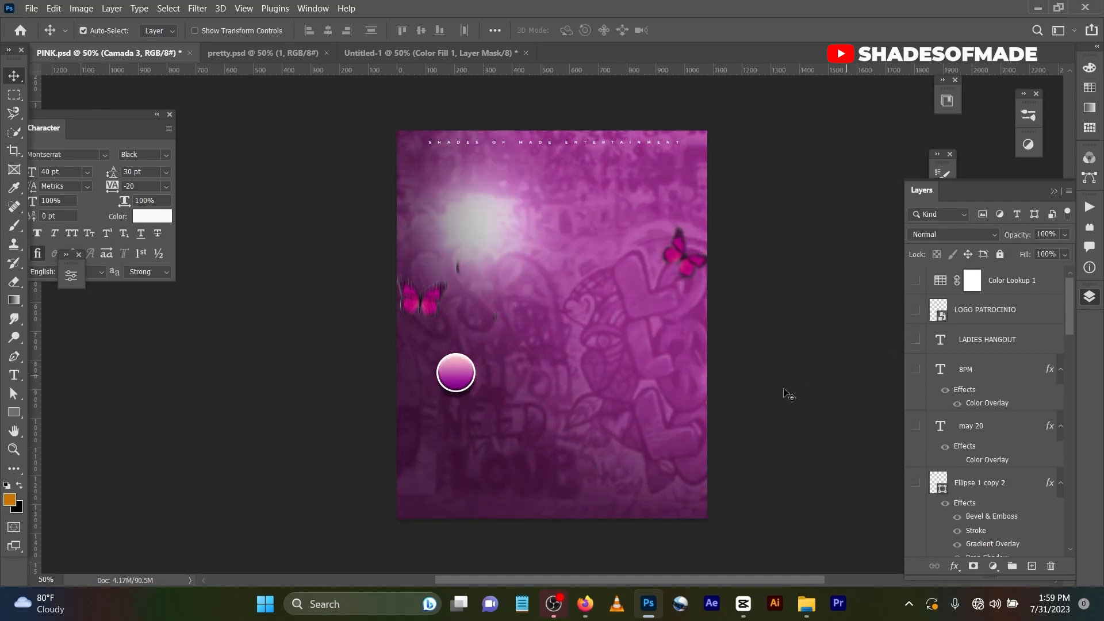
Select the FUNDO background layer and compare it with its Gaussian Blur smart filter off and on.
scroll(783, 390, "down", 2)
scroll(1029, 391, "down", 5)
scroll(1029, 392, "down", 6)
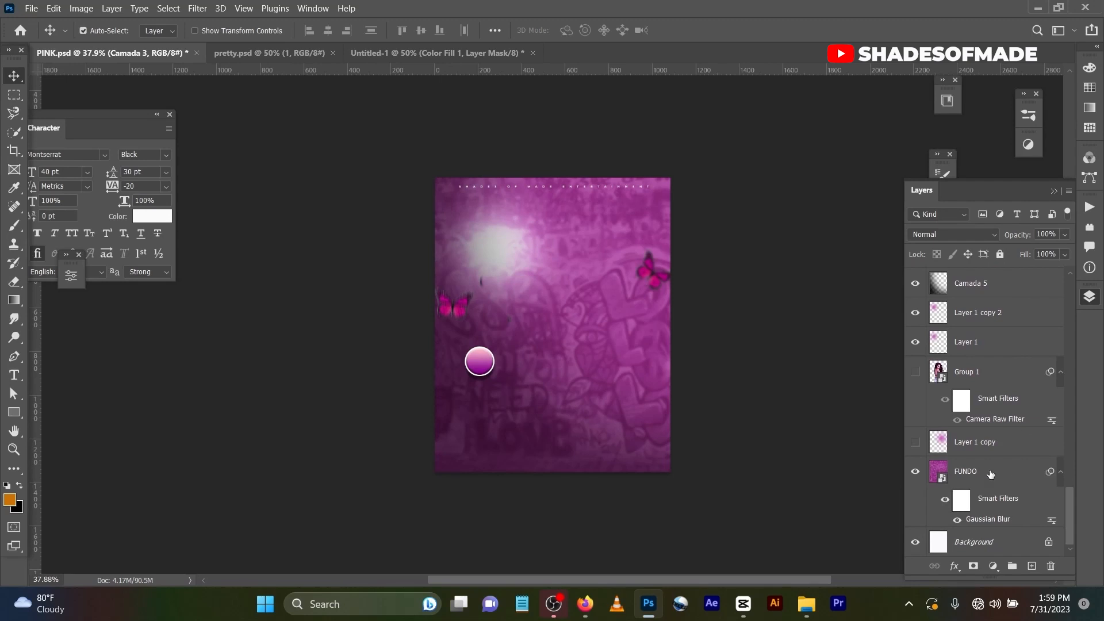
left_click(990, 473)
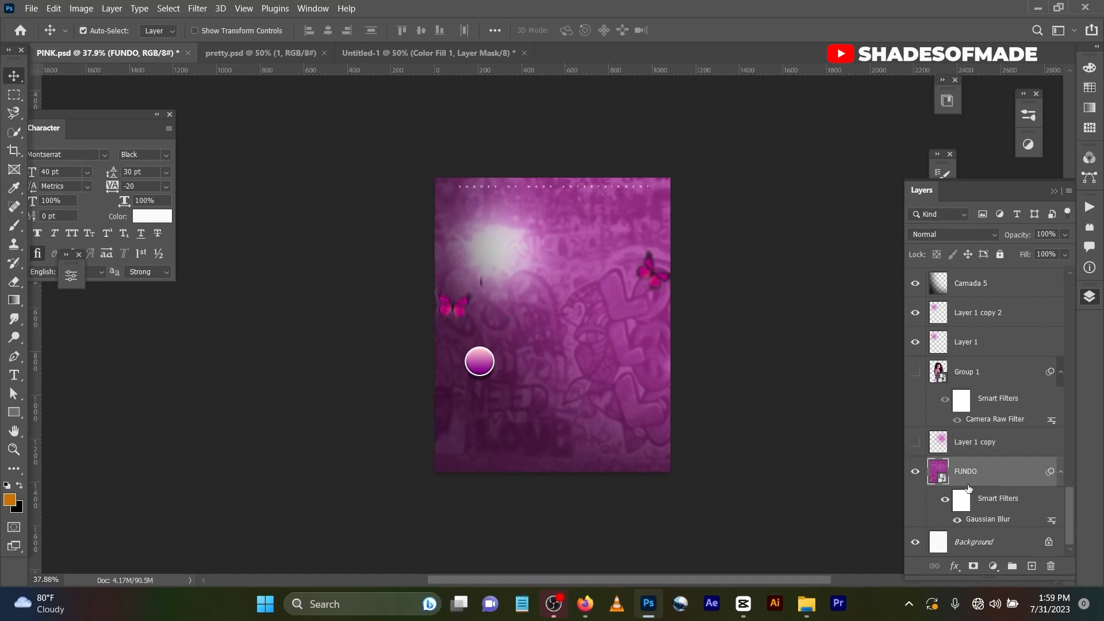
left_click(956, 520)
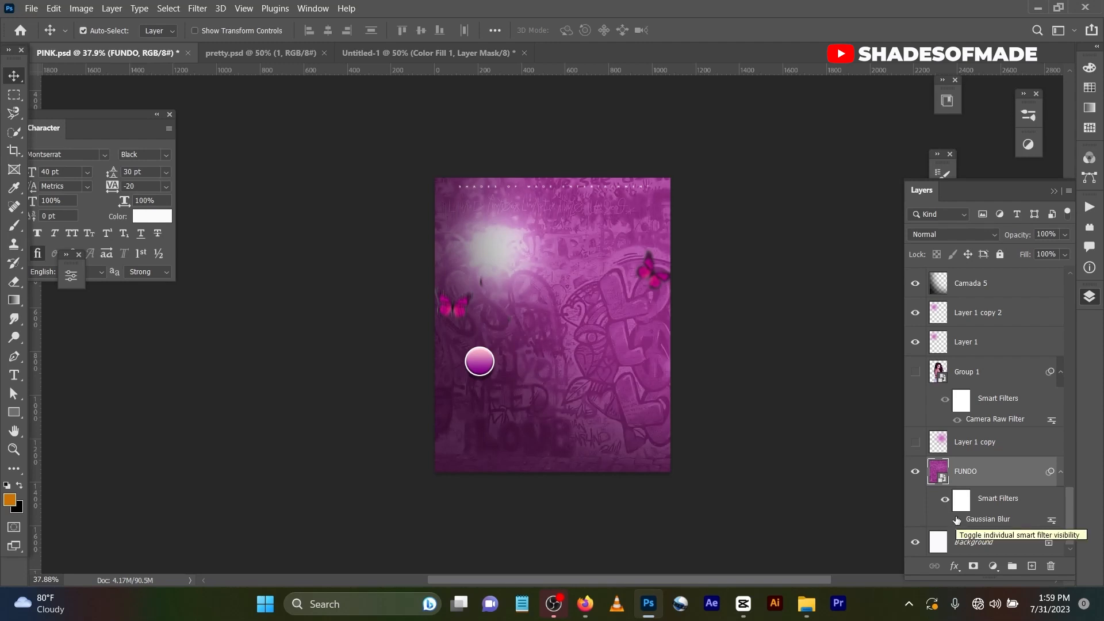
left_click(956, 520)
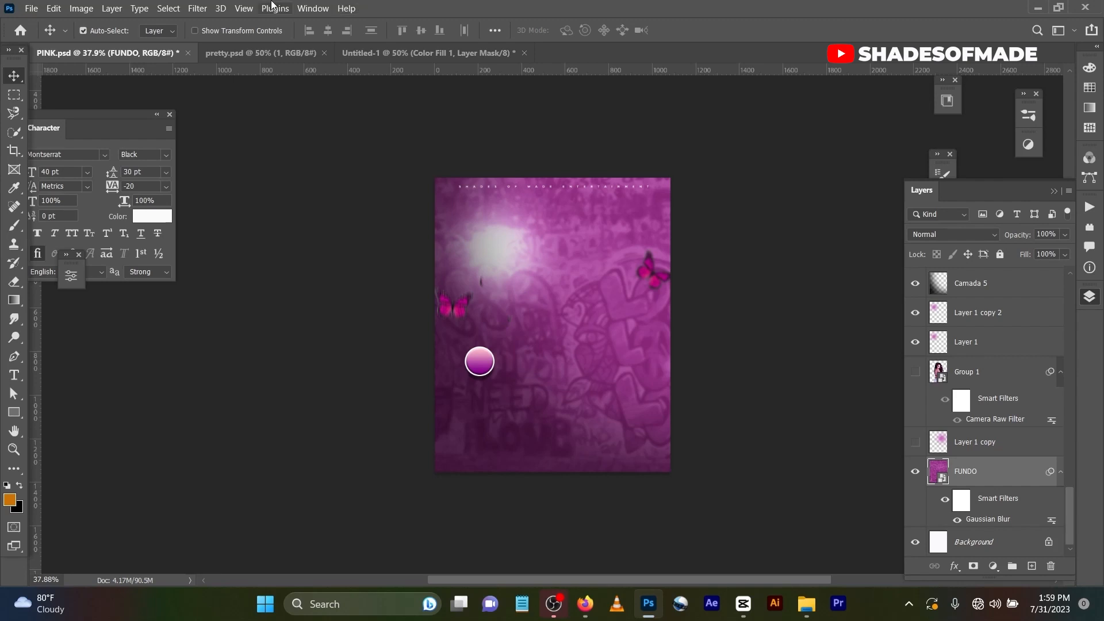
Locate the Gaussian Blur command among the blur filters without applying it.
left_click(206, 12)
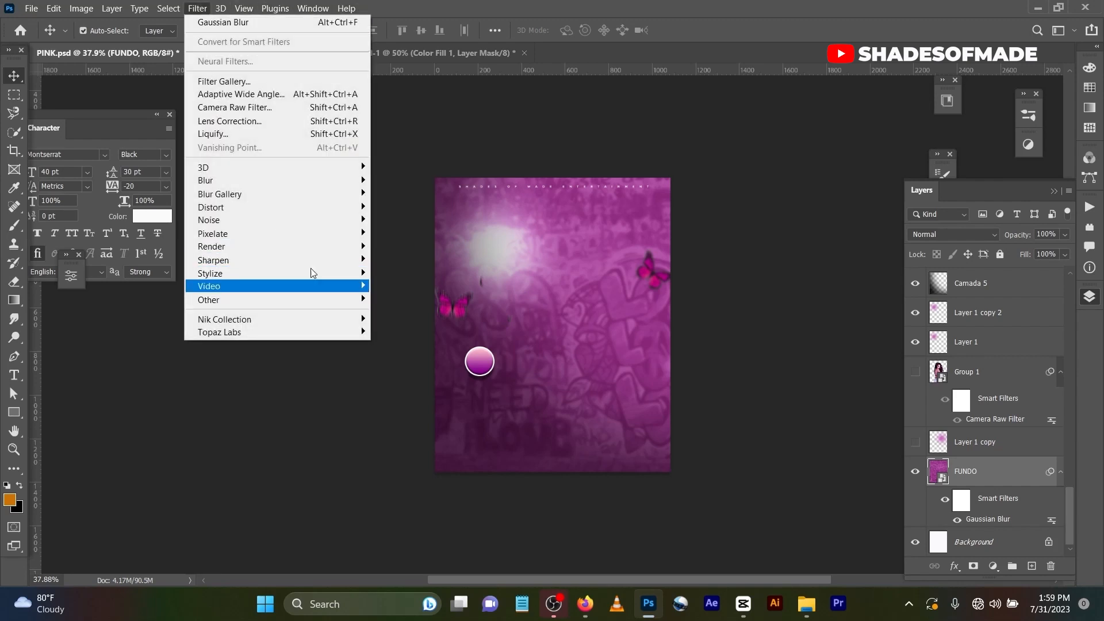
mouse_move(328, 183)
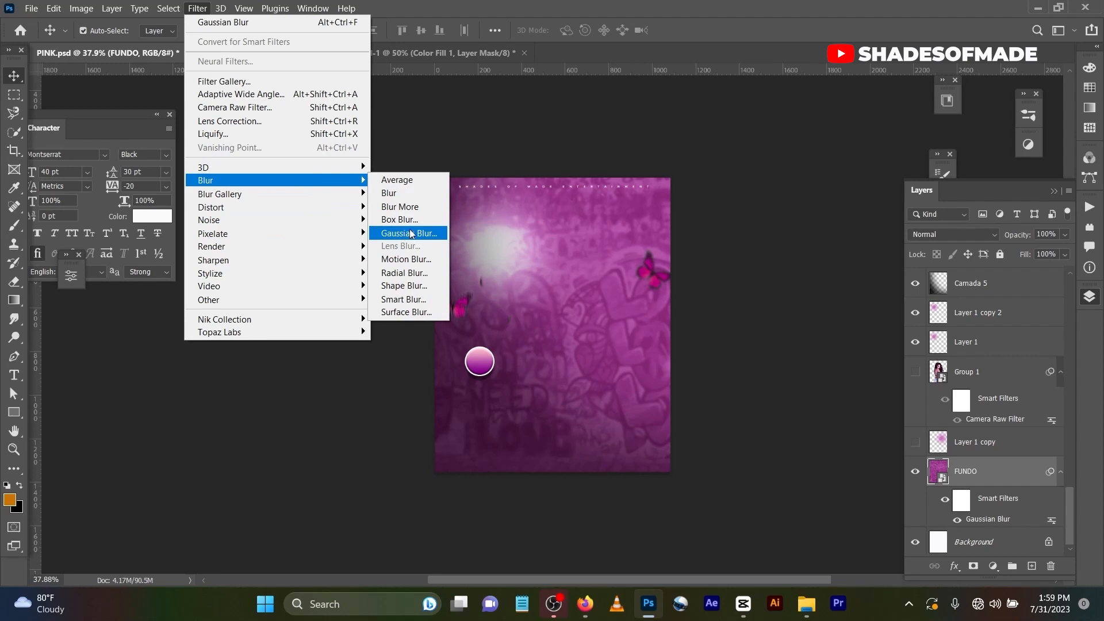
left_click(635, 144)
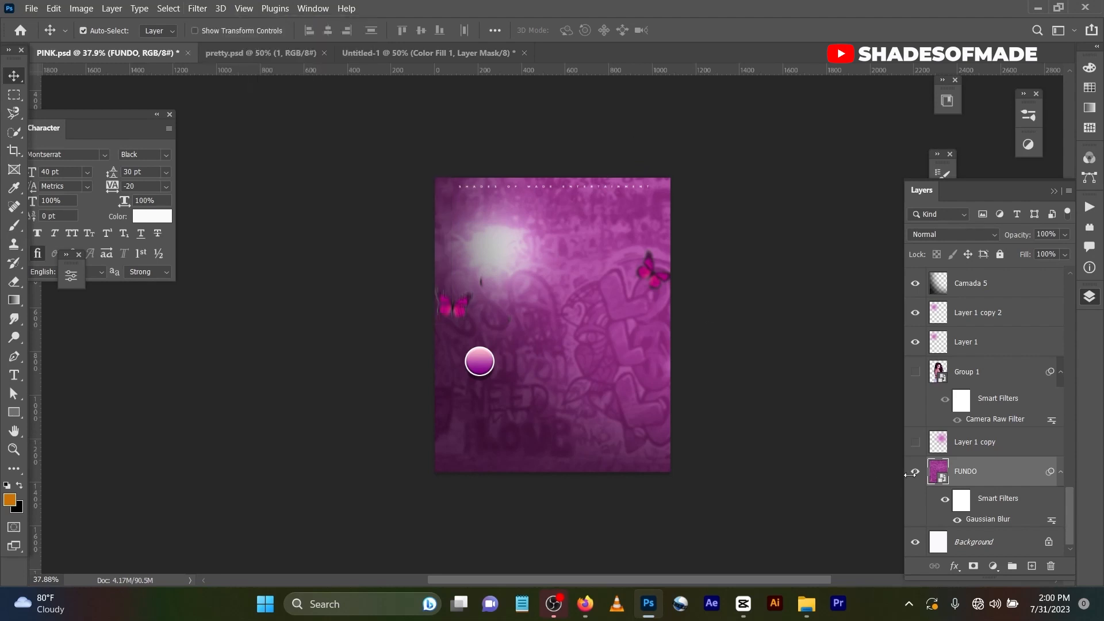
Show the Group 1 model layer and review the Basic and Detail settings of its Camera Raw Filter.
left_click(915, 371)
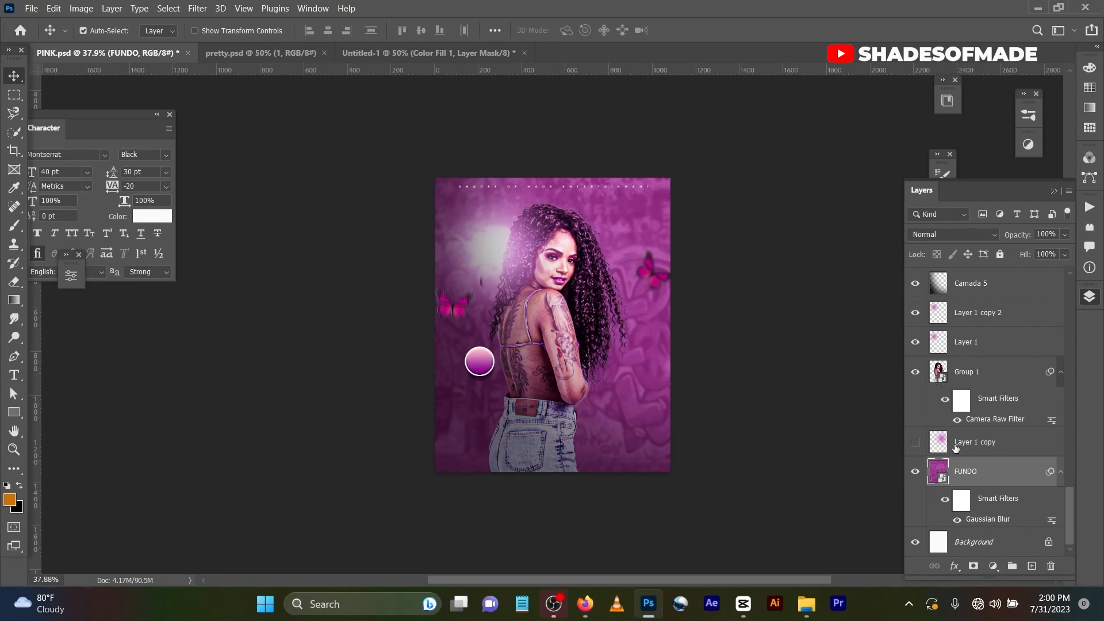
left_click(986, 420)
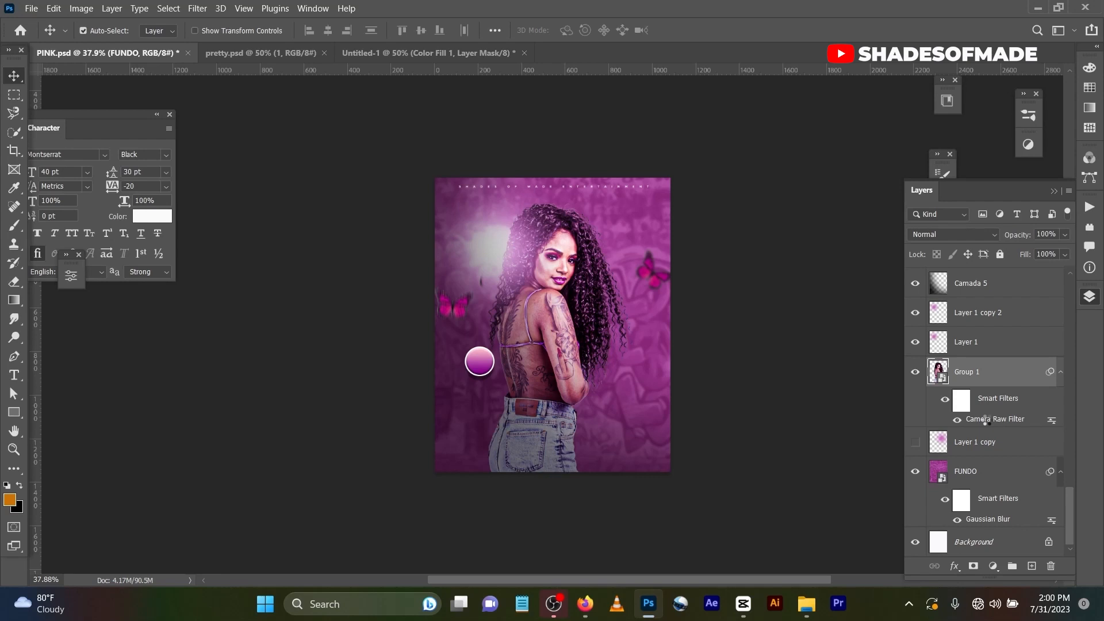
double_click(985, 420)
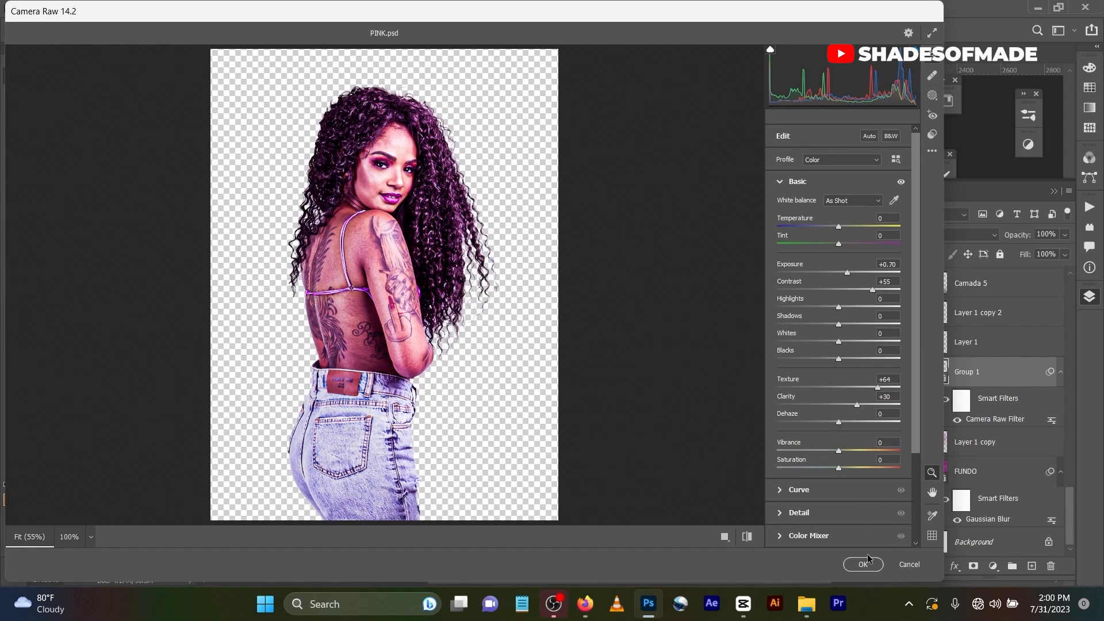
scroll(829, 283, "down", 3)
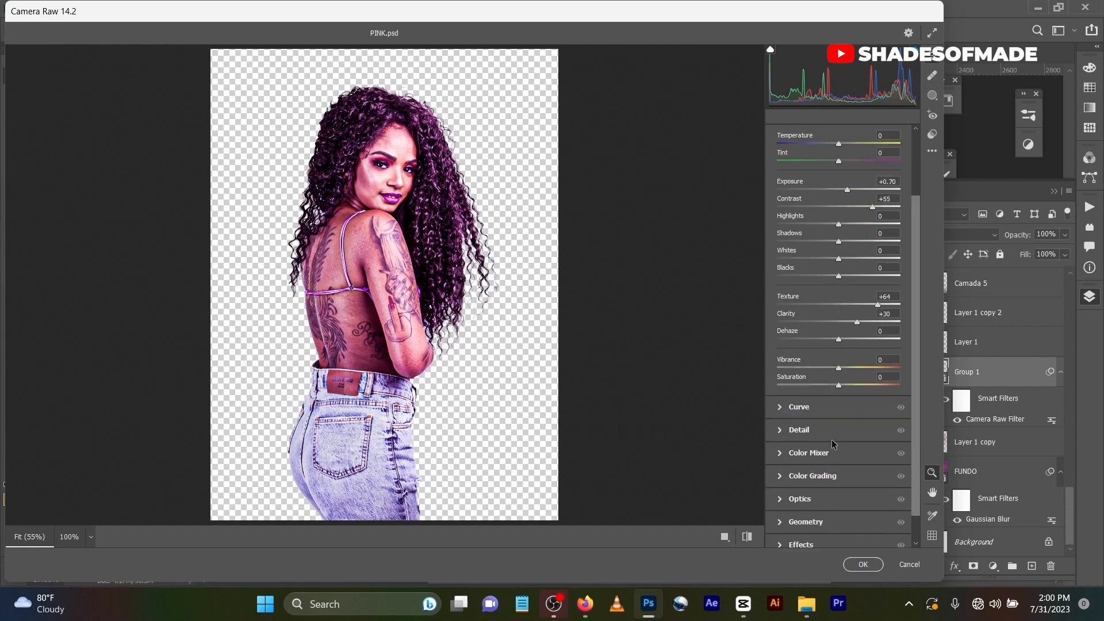
left_click(834, 431)
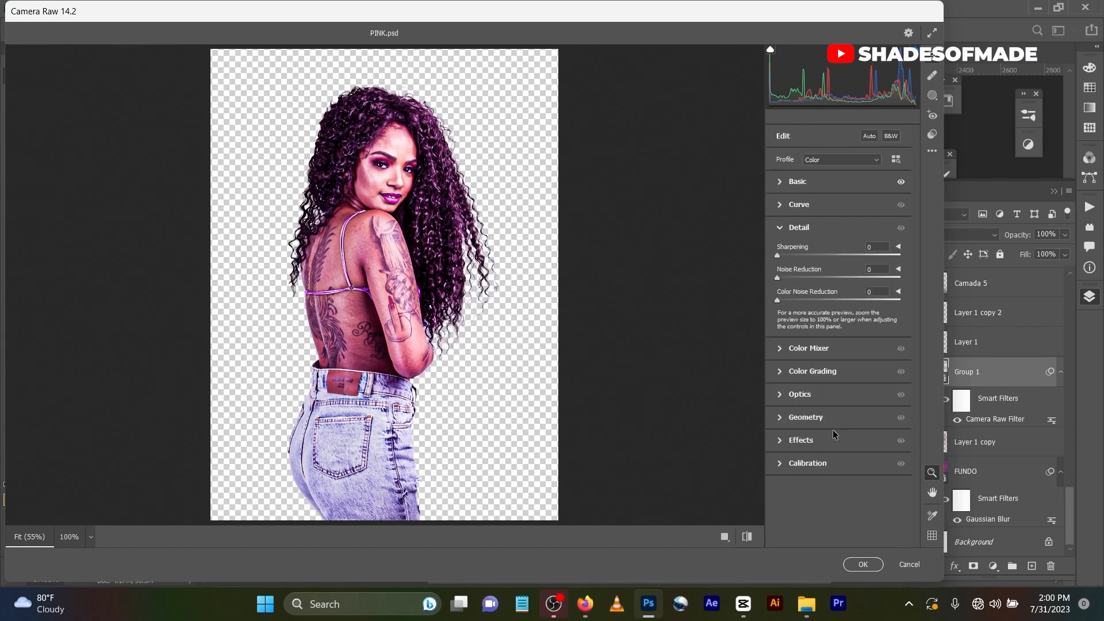
left_click(862, 564)
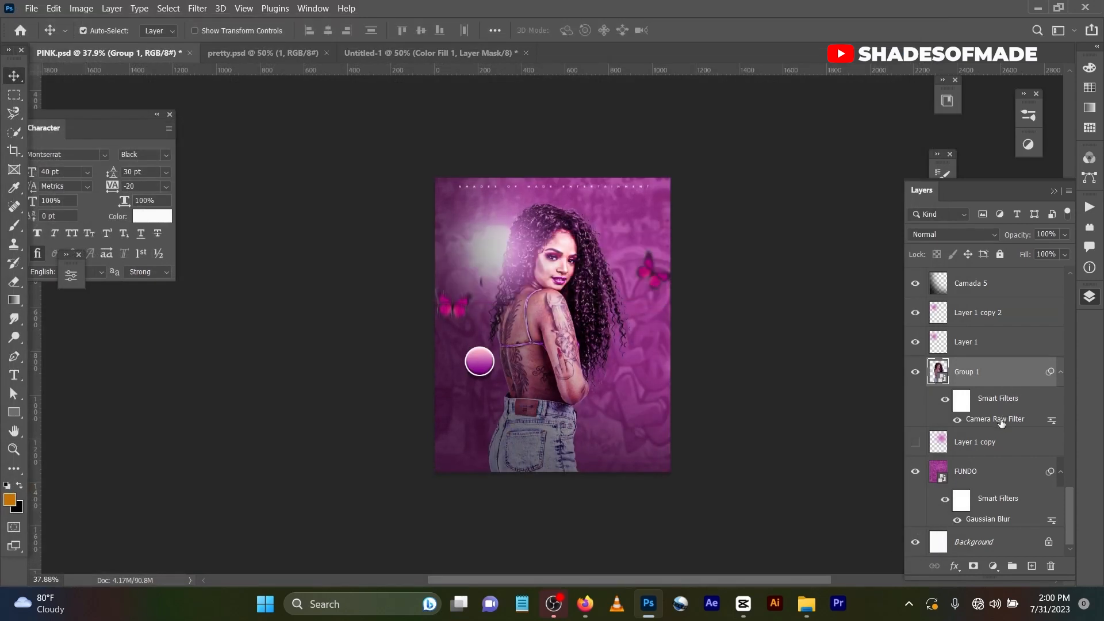
Pick Camada 5 and FUNDO on the canvas in turn, and make the Layer 1 copy glow behind the model visible and active.
mouse_move(483, 258)
left_mouse_down()
mouse_move(426, 275)
mouse_move(520, 264)
mouse_move(484, 260)
left_mouse_up()
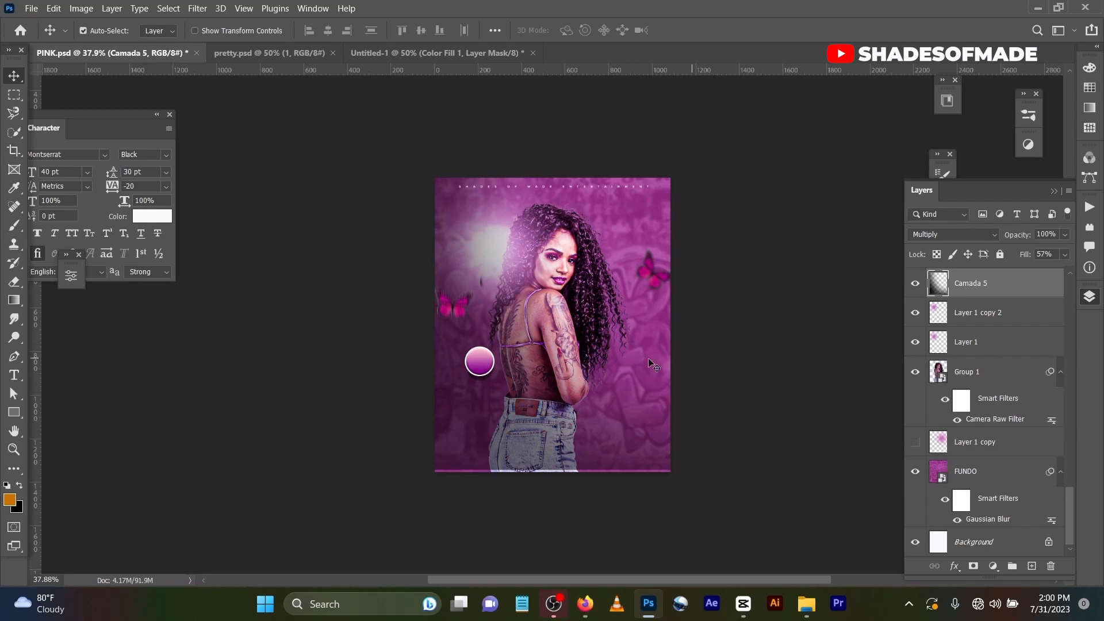
left_click_drag(650, 361, 651, 361)
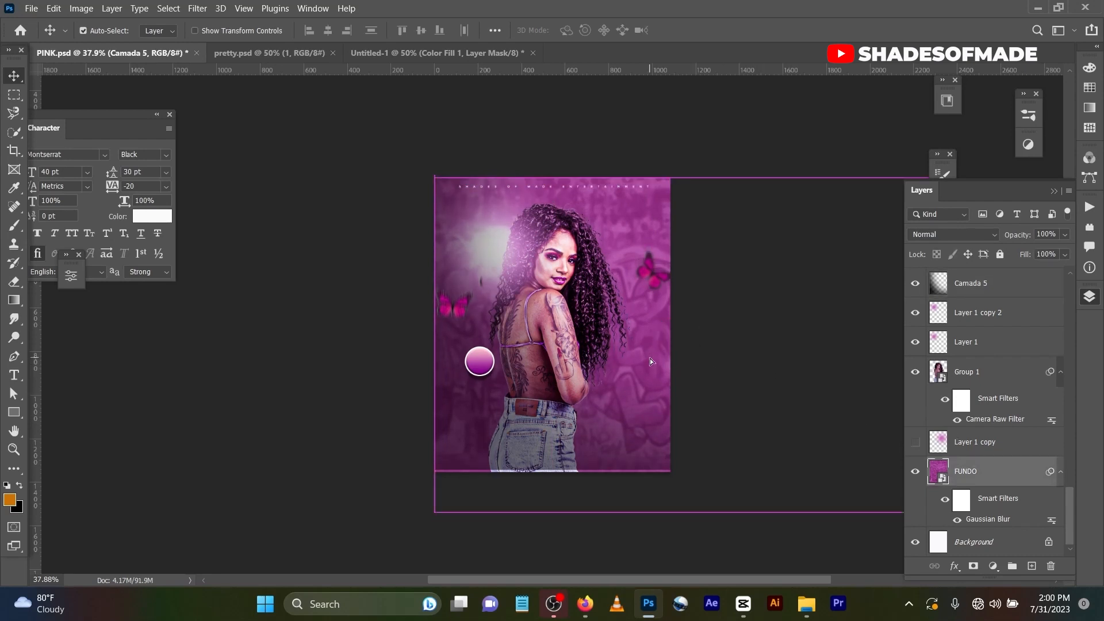
left_click(914, 442)
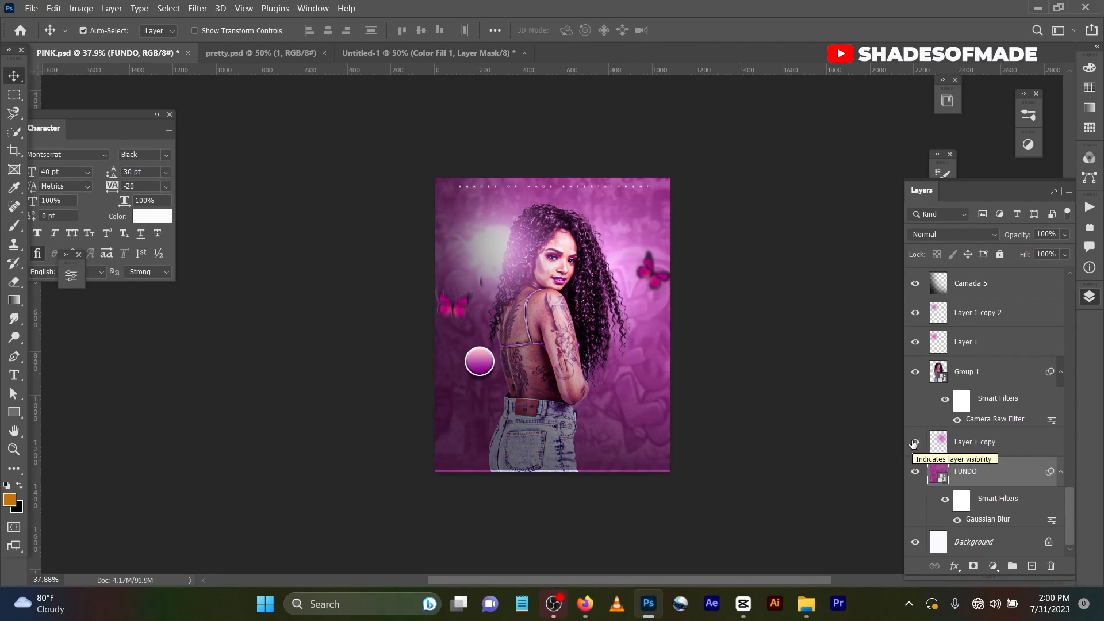
left_click(1006, 444)
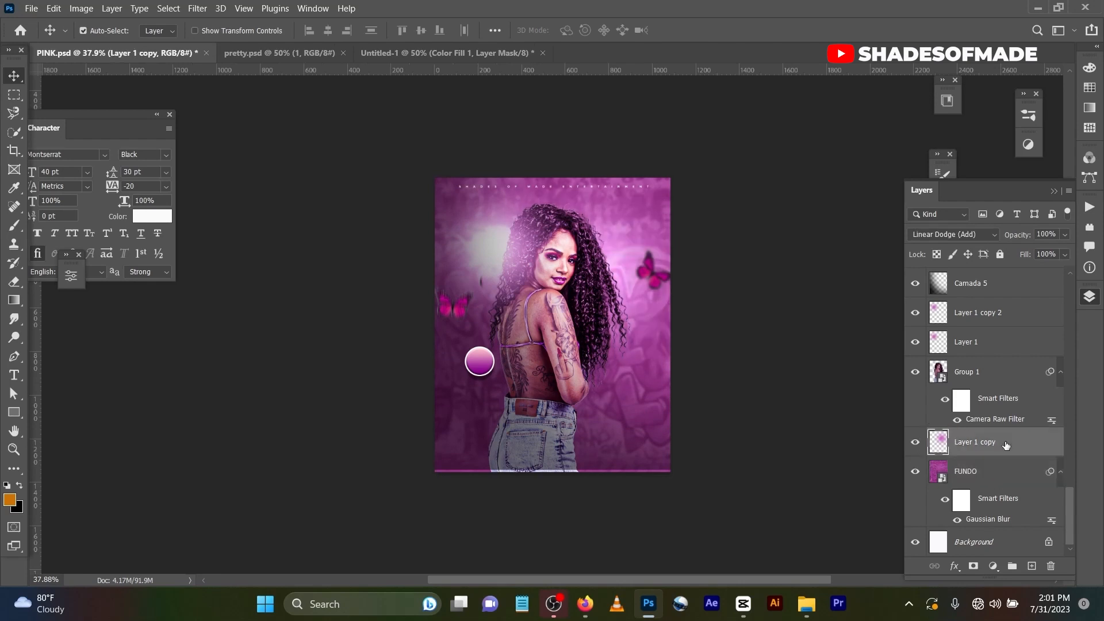
Add an empty layer directly above FUNDO and set the foreground color to bright magenta #de01bf.
left_click(1006, 476)
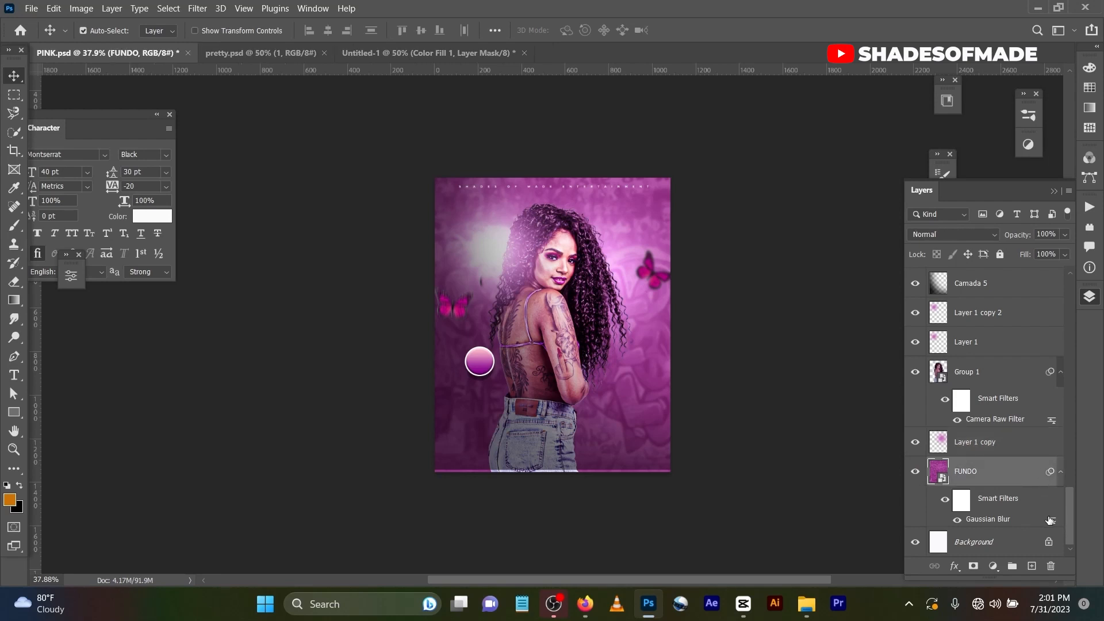
left_click(1029, 566)
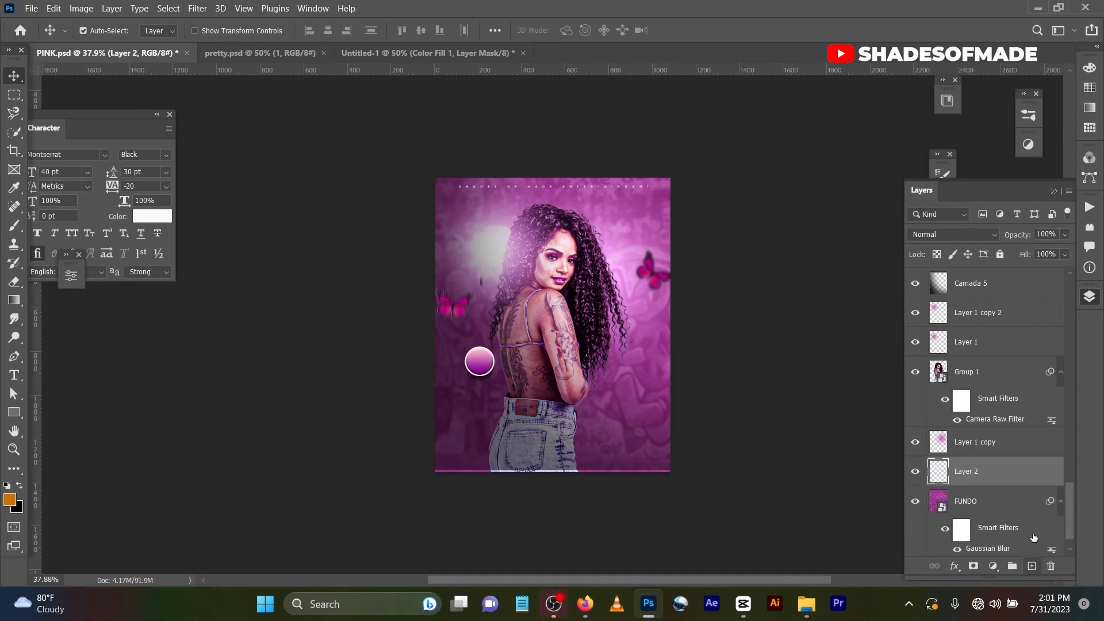
left_click(10, 498)
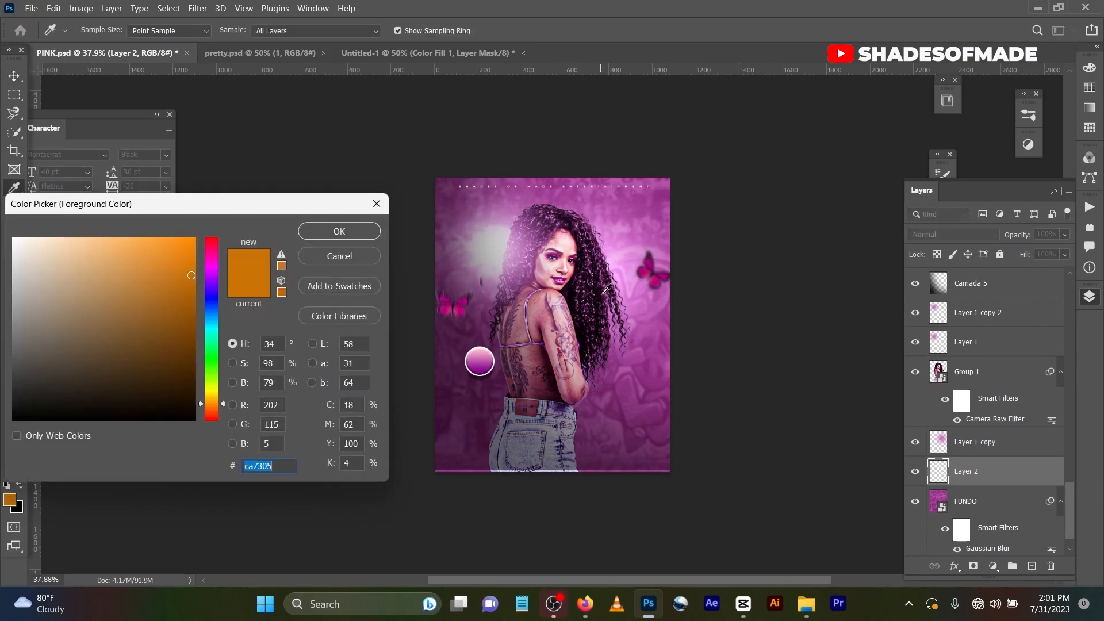
left_click(638, 367)
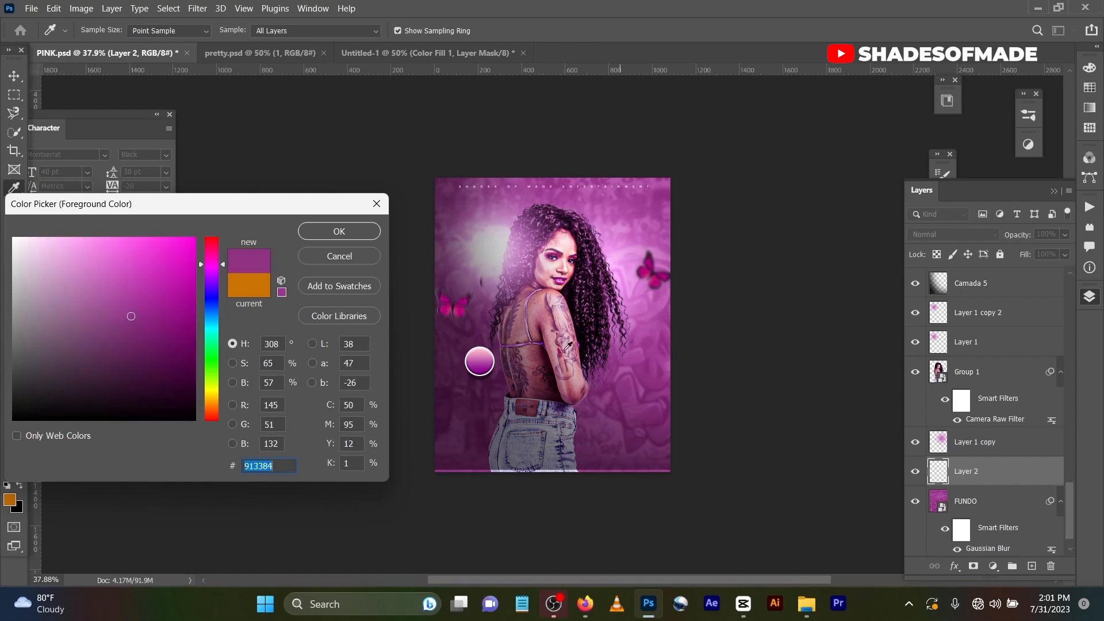
left_click_drag(173, 280, 196, 261)
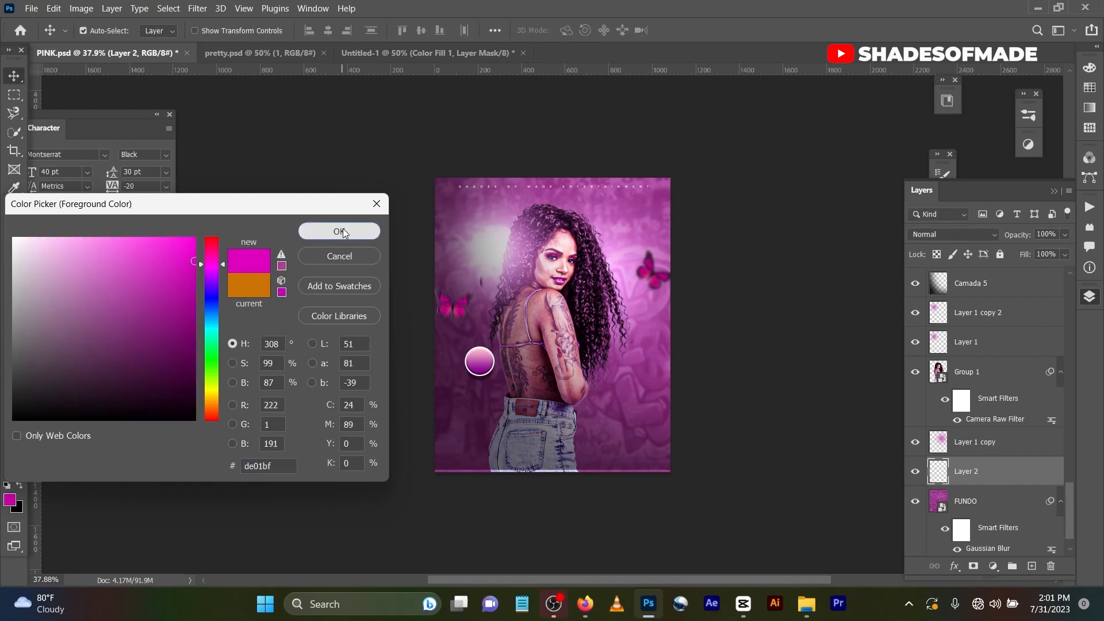
left_click(342, 229)
Paint a soft magenta glow behind the model's head with a 900 px brush and blend its layer as Linear Dodge (Add).
key("b")
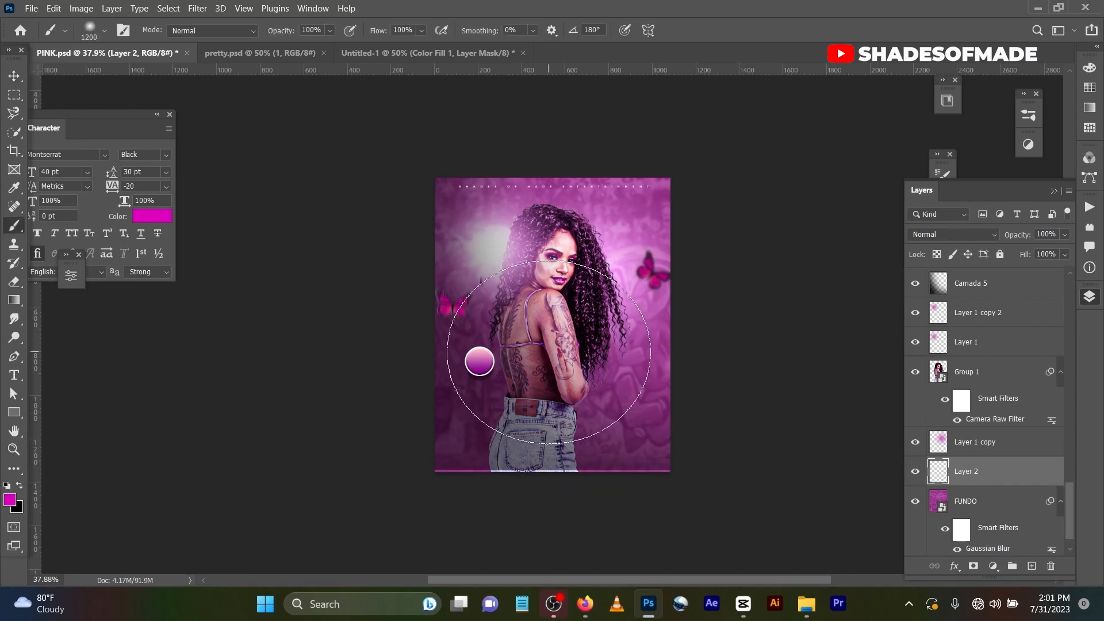
left_click(548, 351)
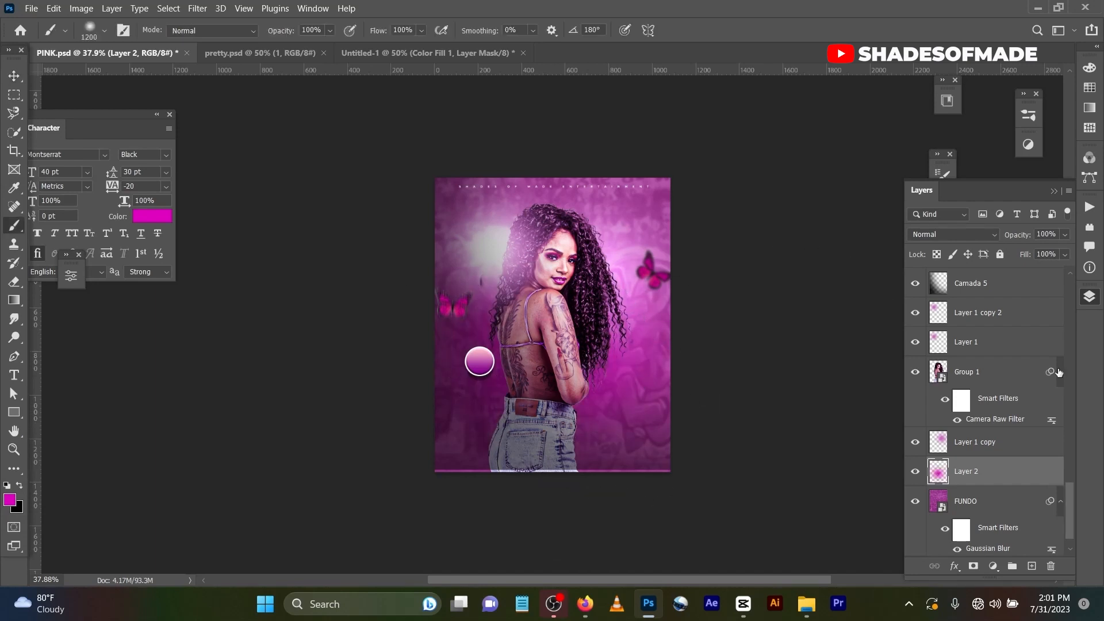
key("ctrl+z")
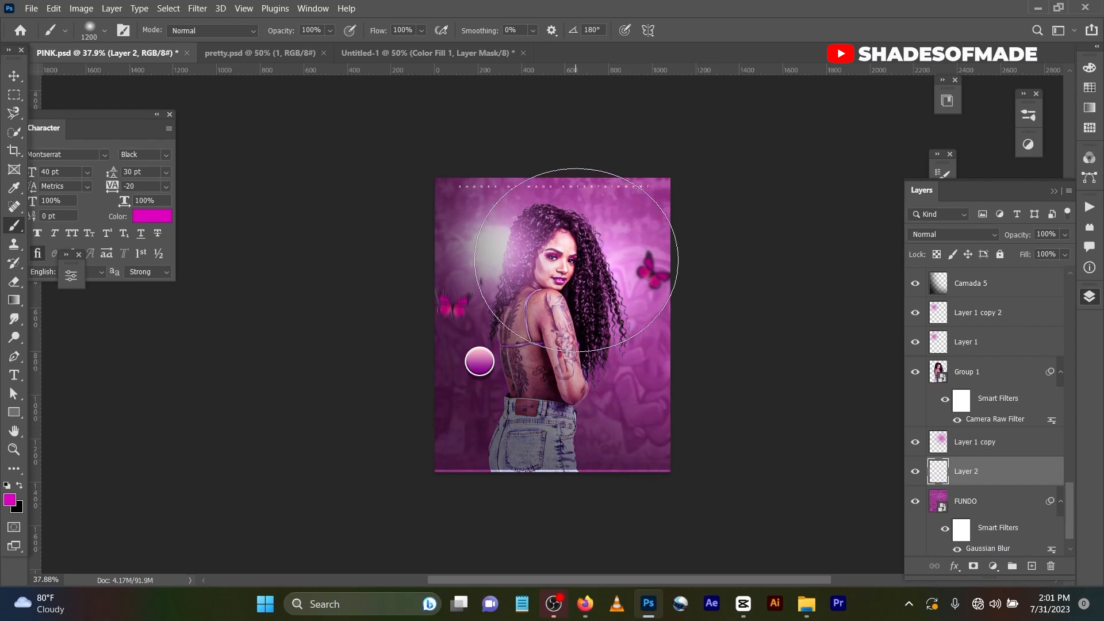
key("bracketleft")
key("bracketleft")
key("bracketleft")
left_click(577, 259)
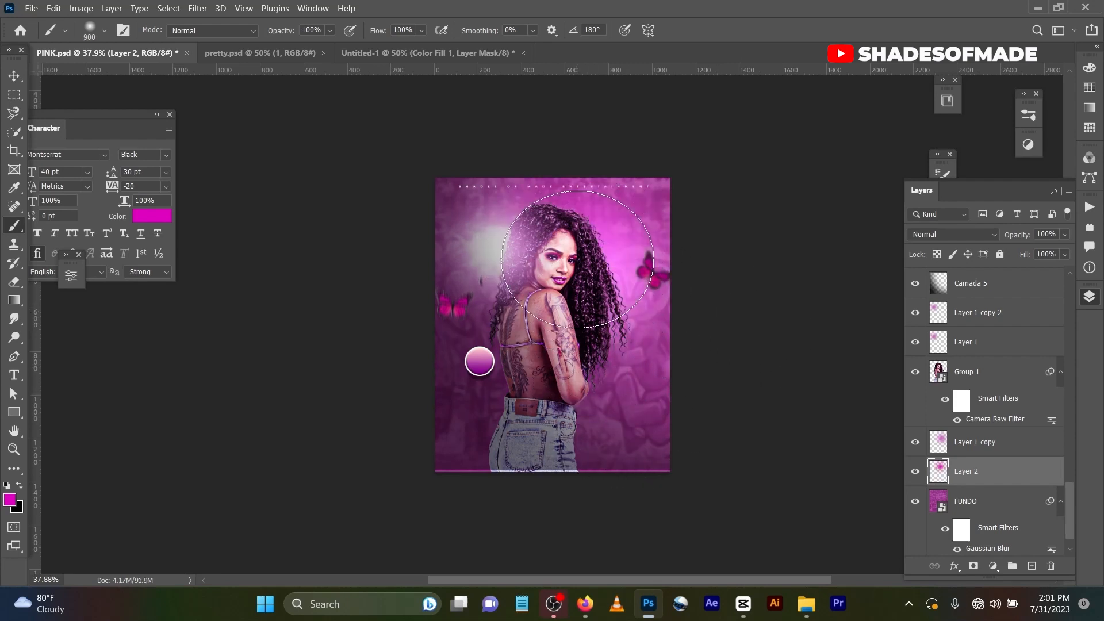
left_click(937, 233)
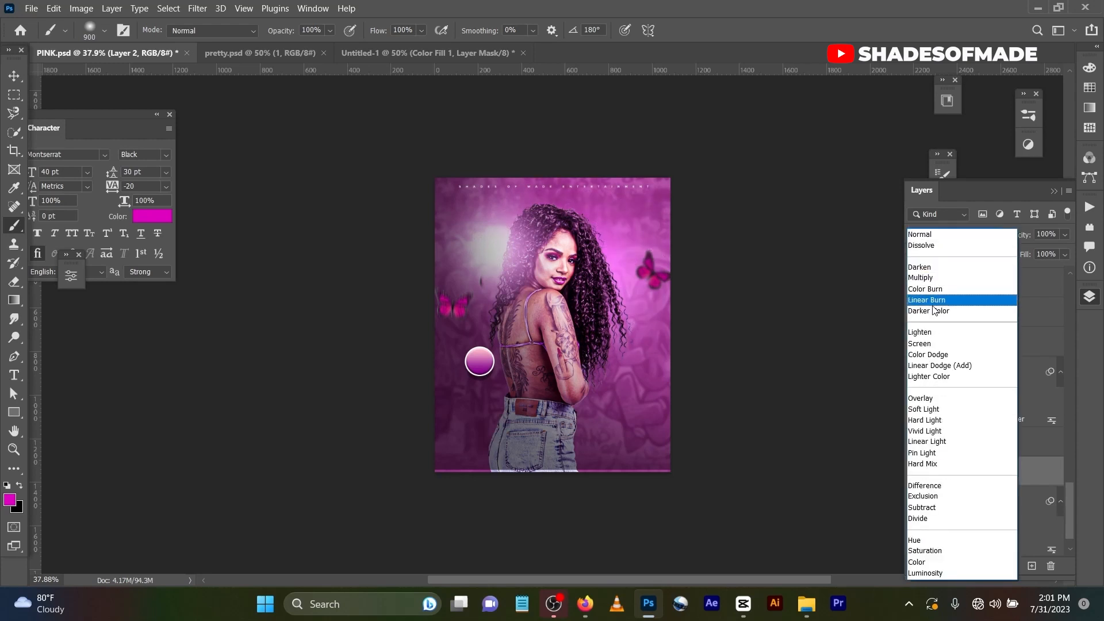
left_click(940, 368)
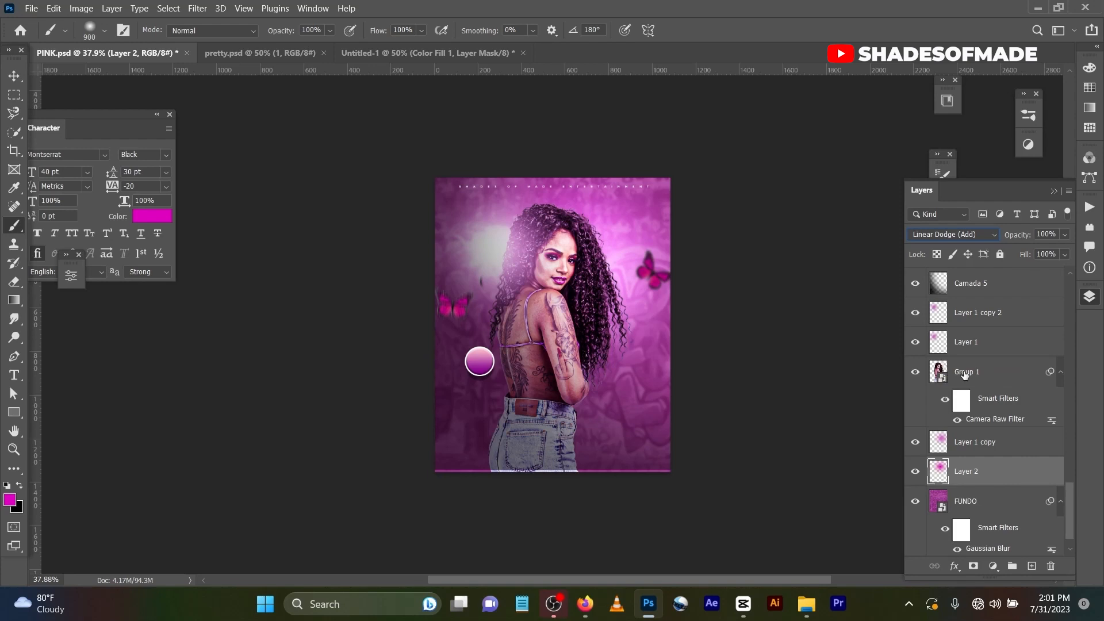
Place the new glow layer directly above Camada 5 and shift the glow off the model's face toward the flyer's upper-right edge.
mouse_move(993, 484)
left_mouse_down()
mouse_move(1011, 249)
mouse_move(1011, 391)
left_mouse_up()
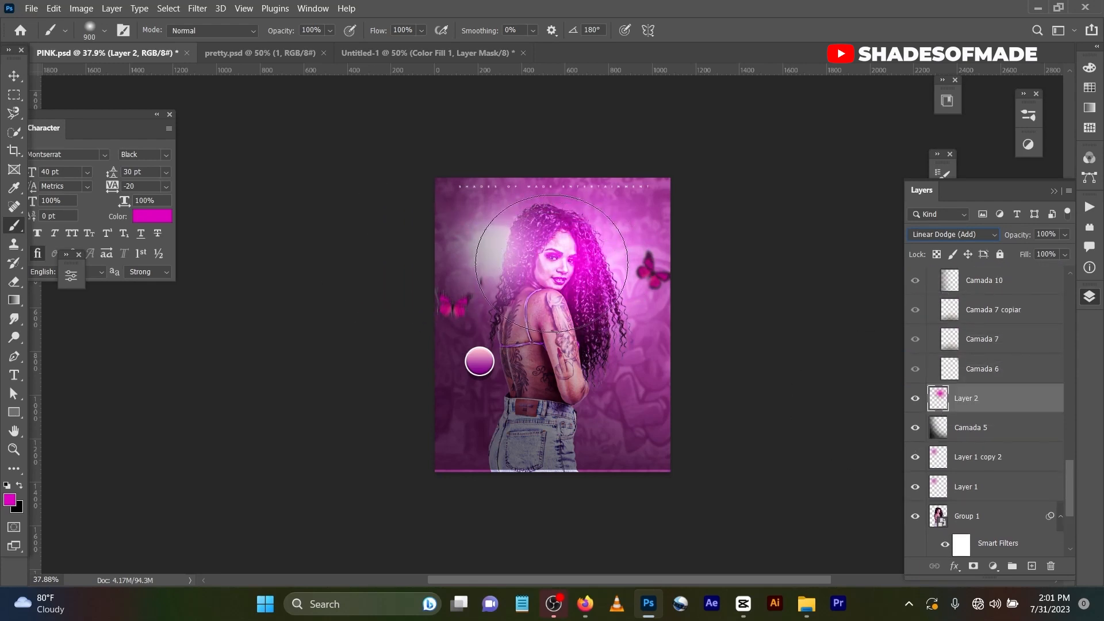
left_click(14, 76)
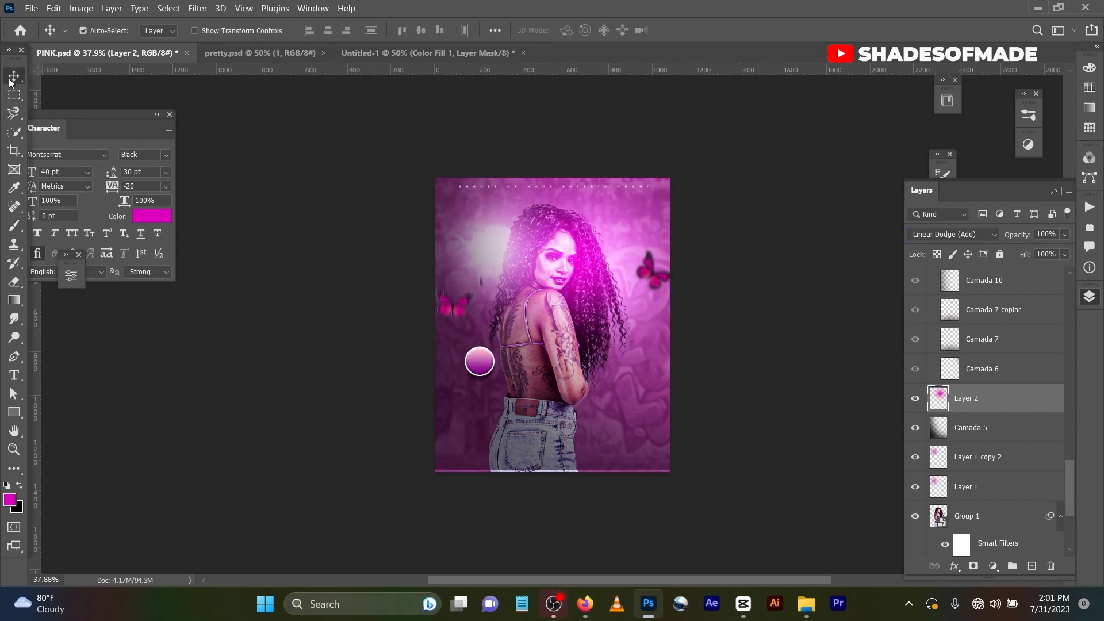
left_click_drag(649, 321, 641, 260)
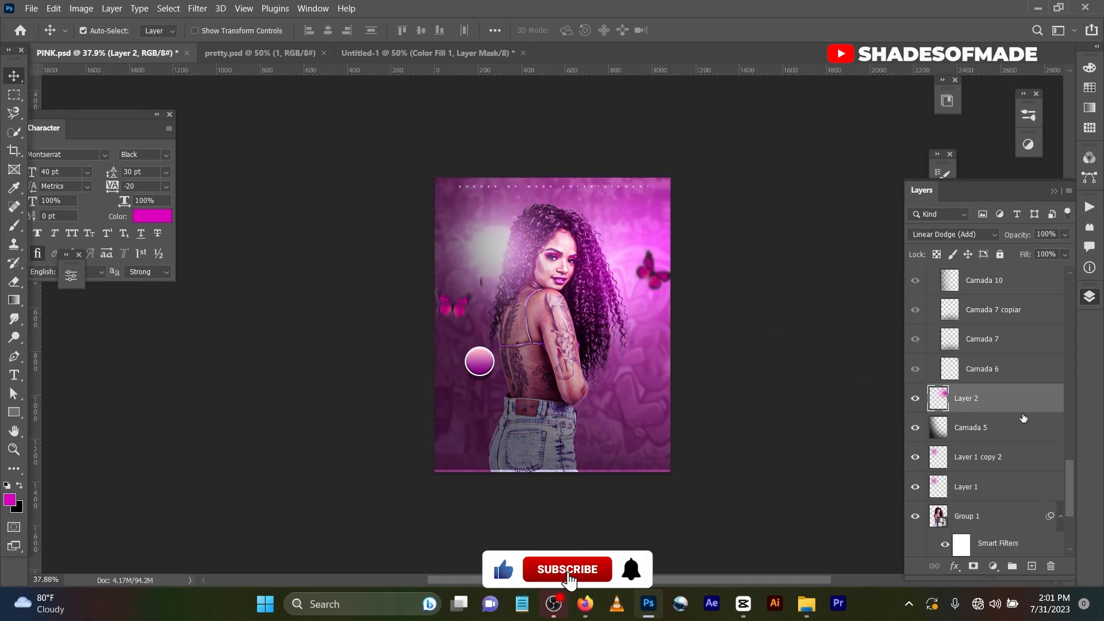
Preview other blend modes such as Exclusion on the Layer 2 glow, keep Linear Dodge (Add), and deselect the layer.
left_click(949, 236)
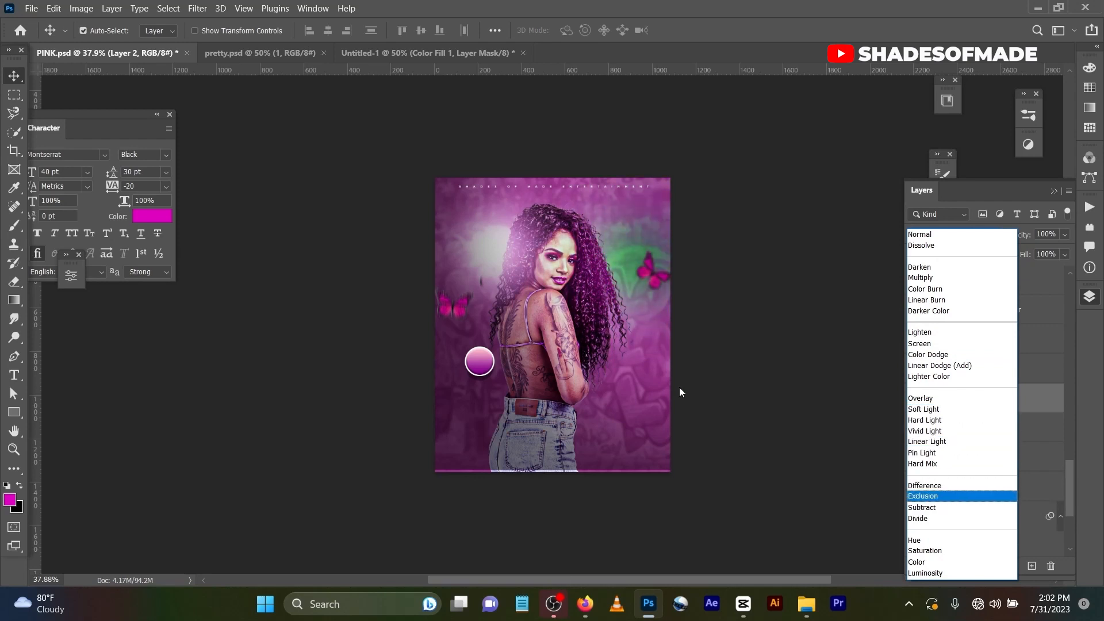
left_click(14, 75)
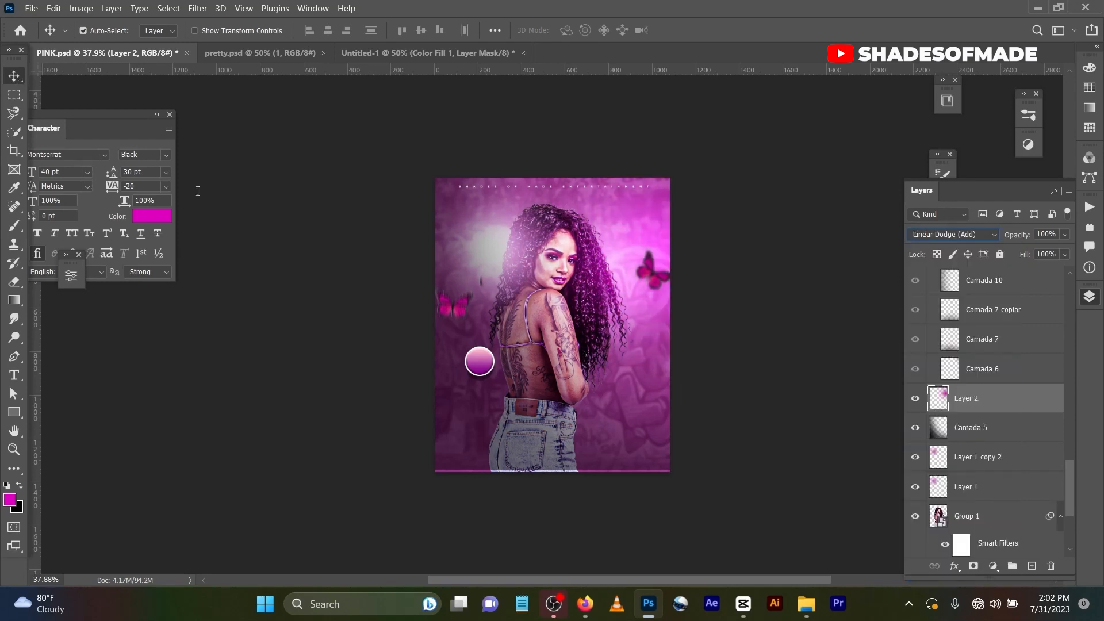
left_click(769, 258)
Add an empty layer directly above Camada 5 and hide Camada 5.
scroll(984, 436, "down", 3)
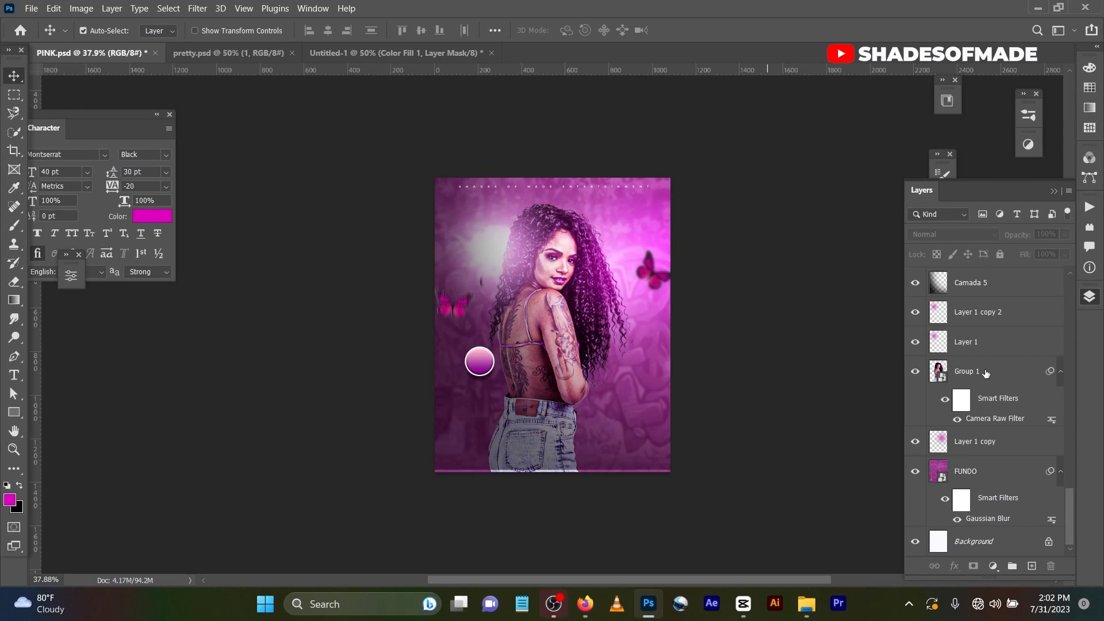
scroll(986, 372, "up", 3)
scroll(987, 372, "up", 2)
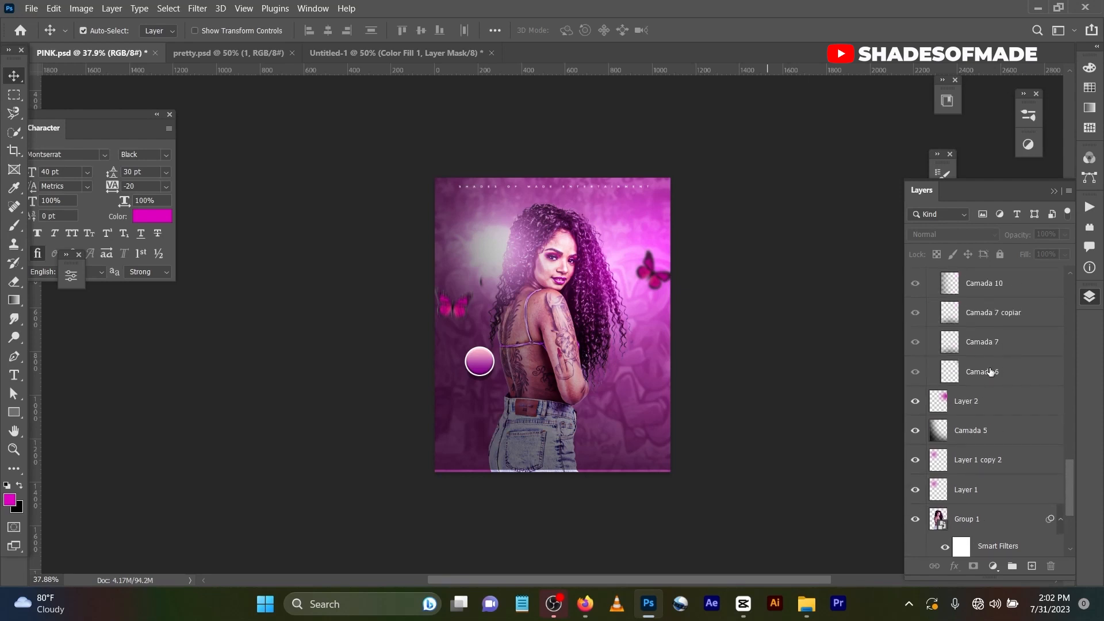
left_click(988, 430)
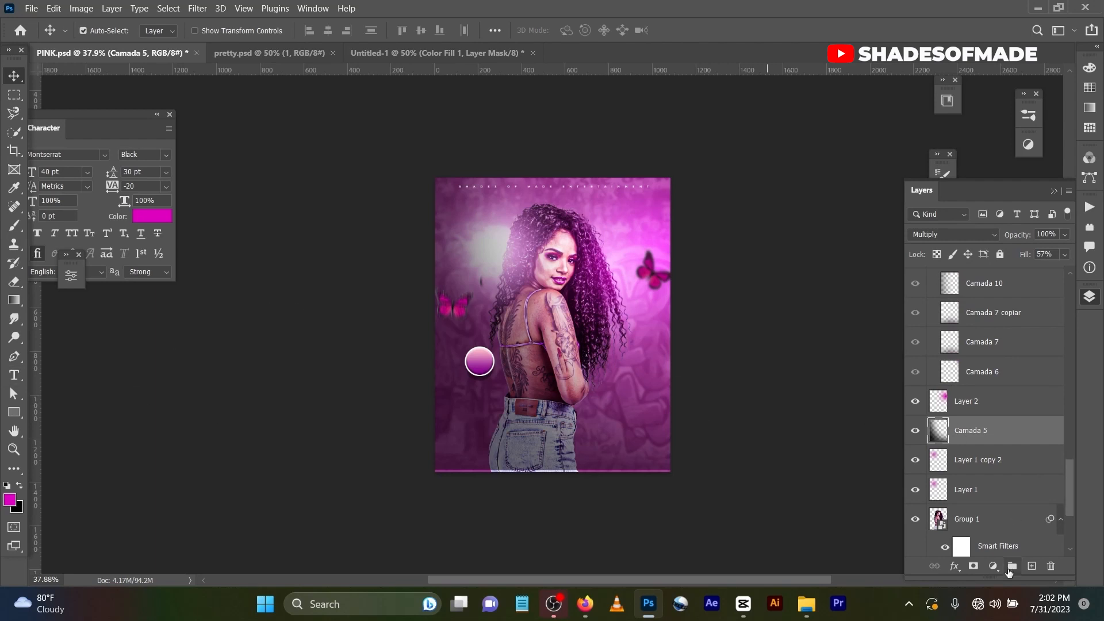
left_click(1032, 566)
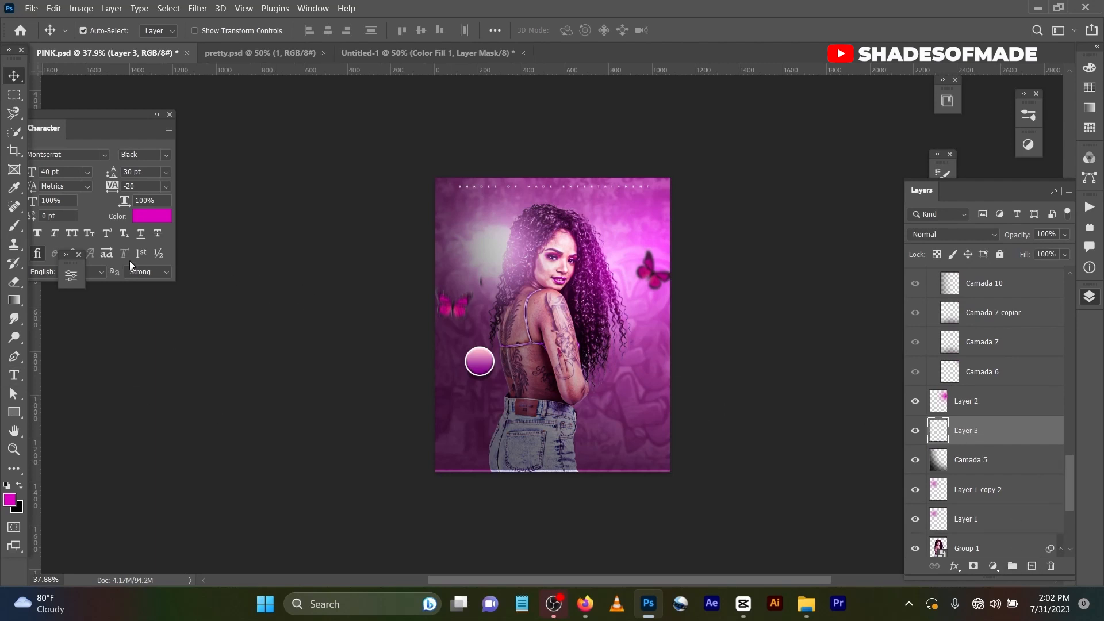
left_click(915, 460)
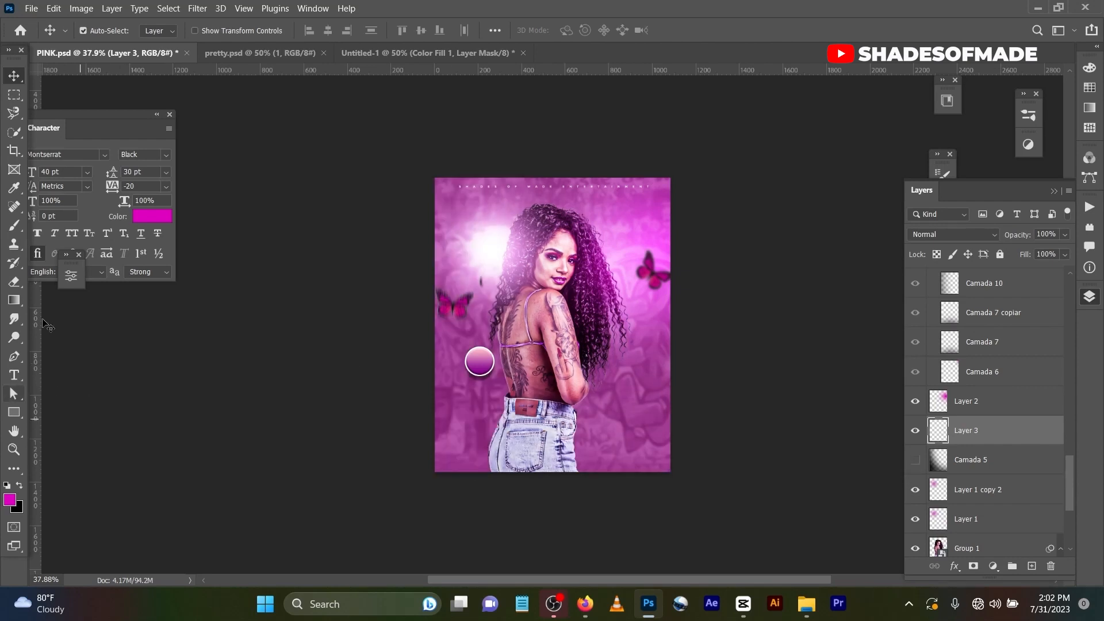
Darken the flyer's left side and bottom on Layer 3 with linear black-to-transparent gradients, and set the layer's opacity to 67%.
left_click(18, 300)
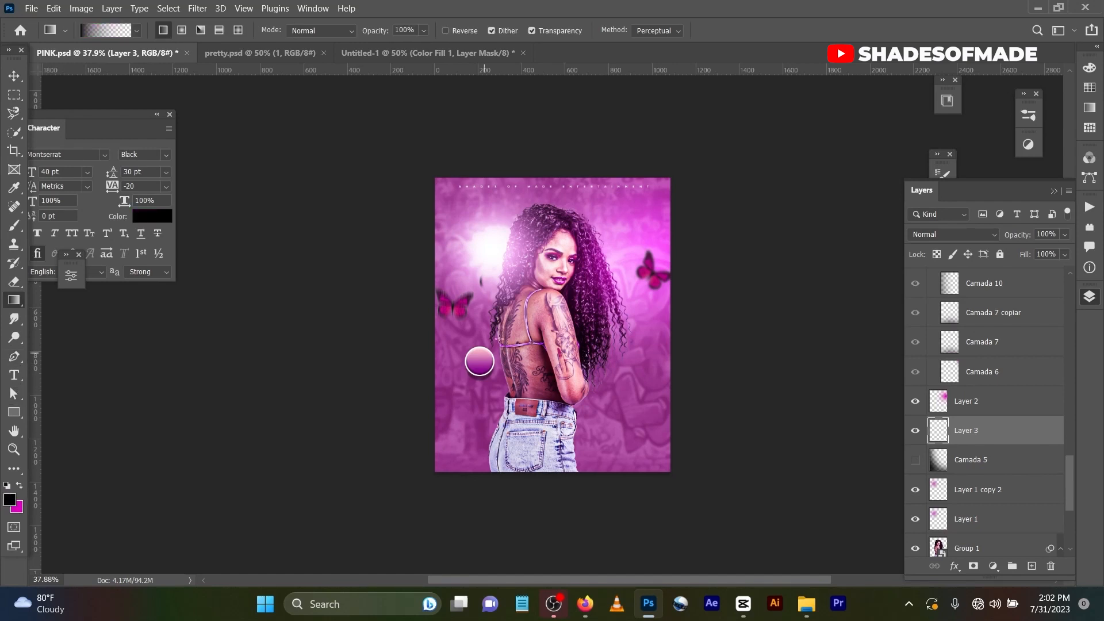
left_click_drag(439, 312, 610, 322)
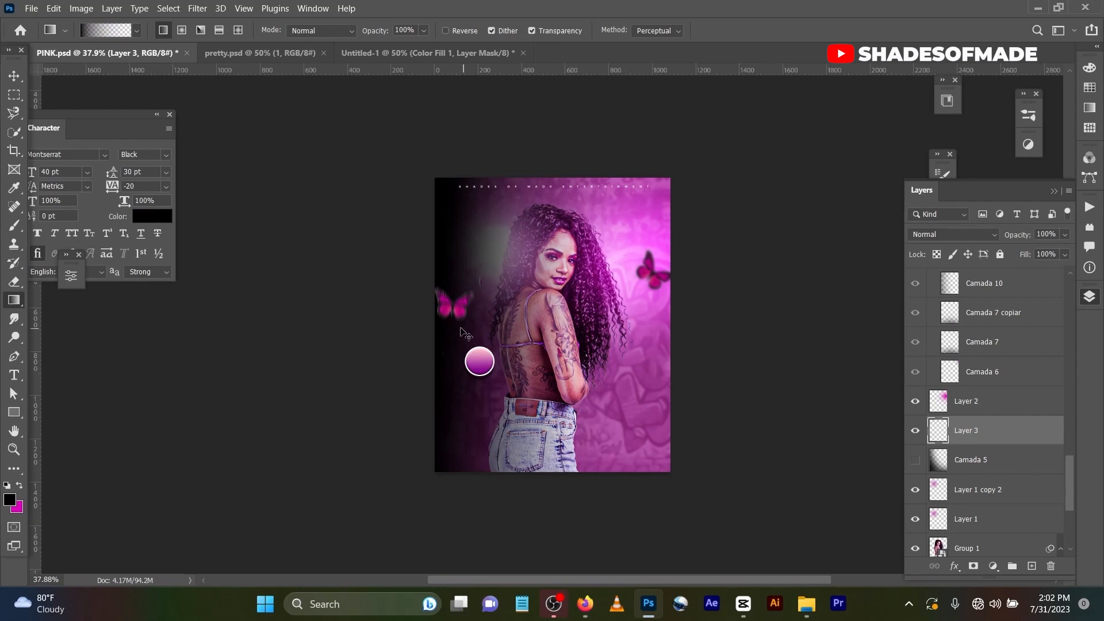
key("ctrl+z")
left_click_drag(393, 315, 505, 316)
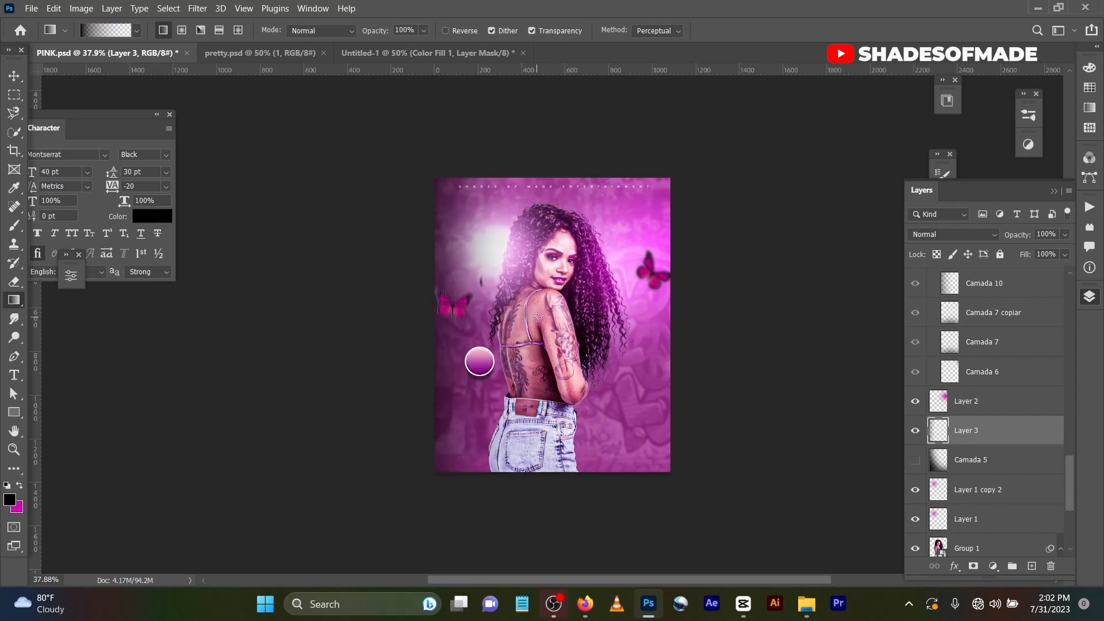
left_click_drag(533, 503, 545, 364)
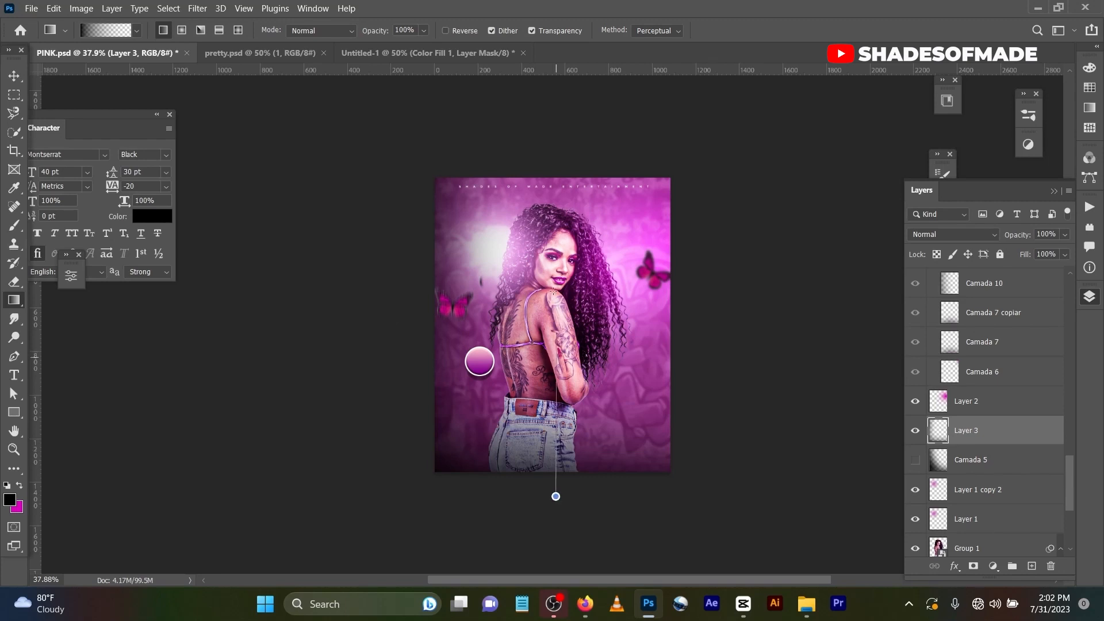
left_click_drag(554, 497, 553, 282)
left_click_drag(412, 286, 526, 289)
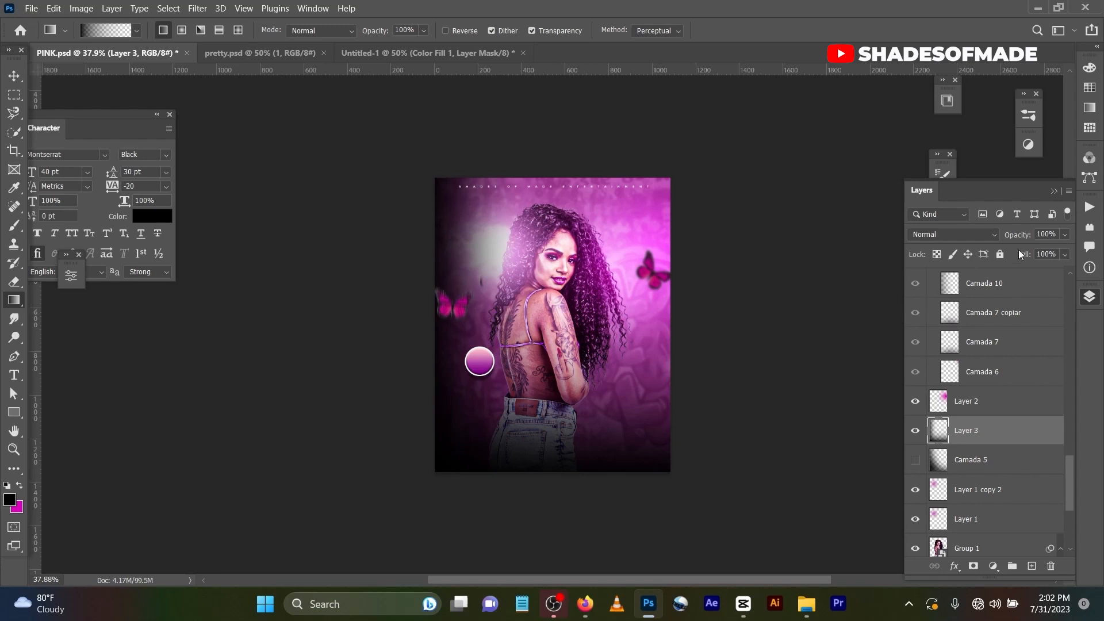
left_click_drag(1018, 236, 996, 234)
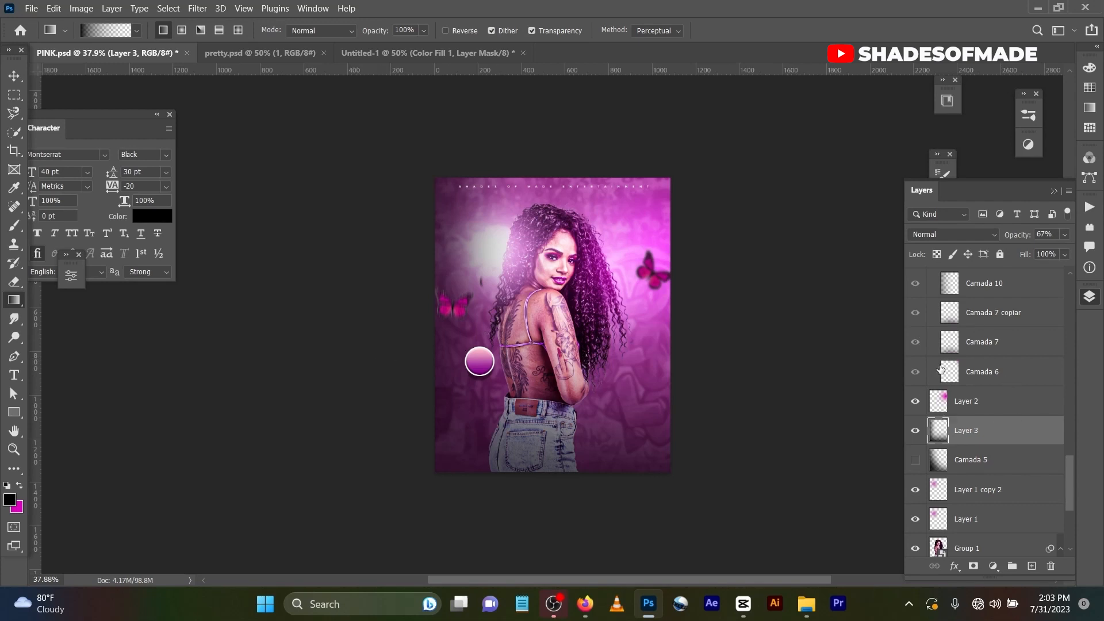
Show the AJUSTES group of dark gradients and hide Layer 3.
scroll(914, 340, "up", 4)
left_click(914, 378)
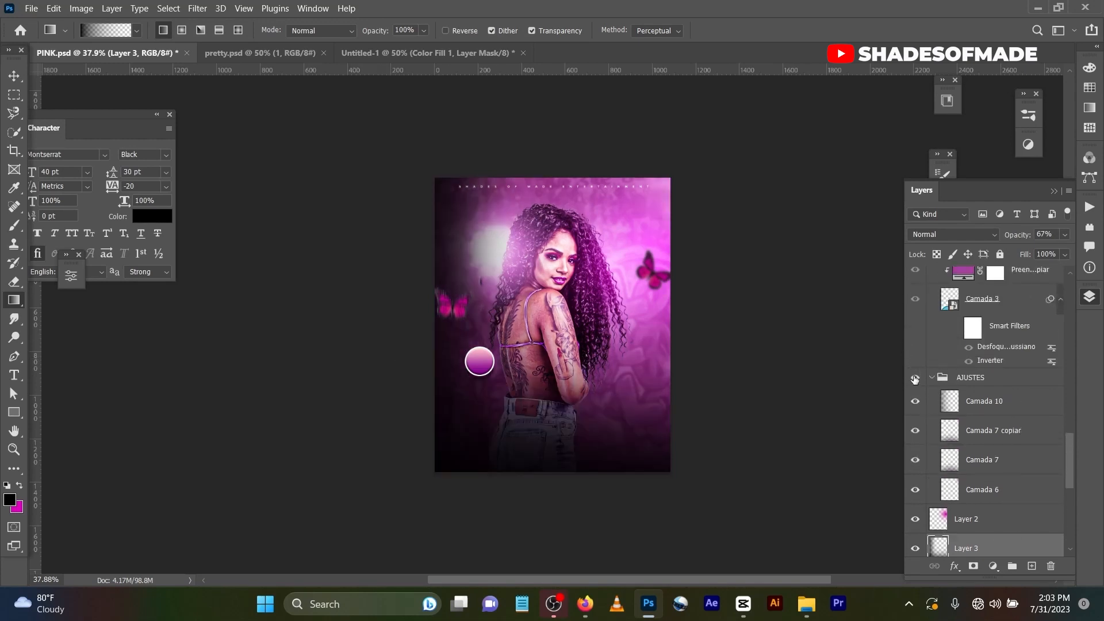
scroll(914, 386, "down", 3)
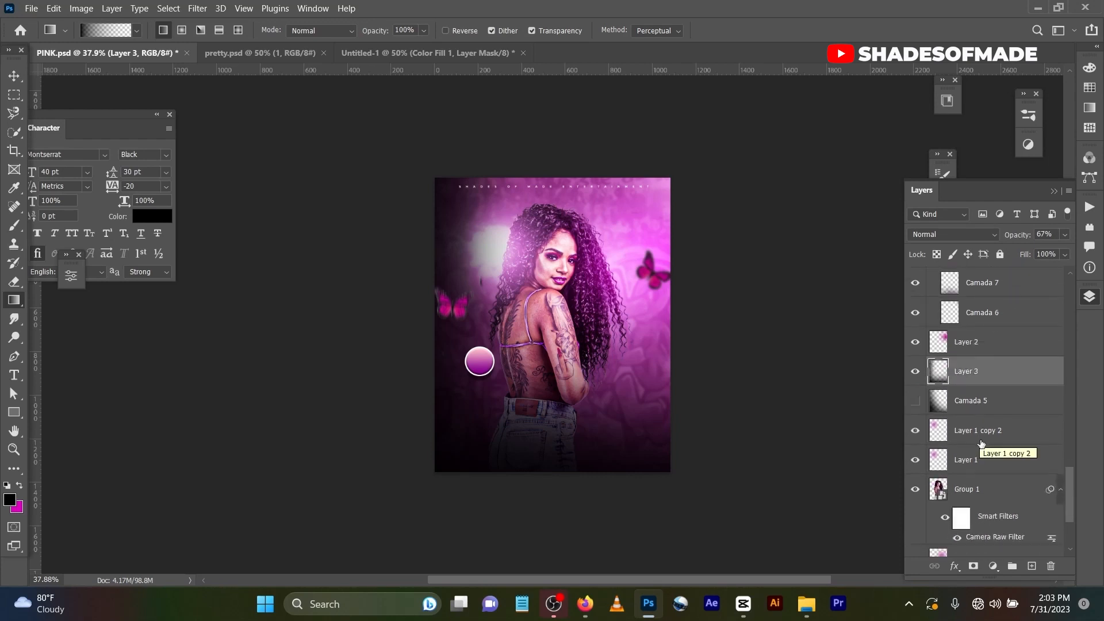
left_click(915, 370)
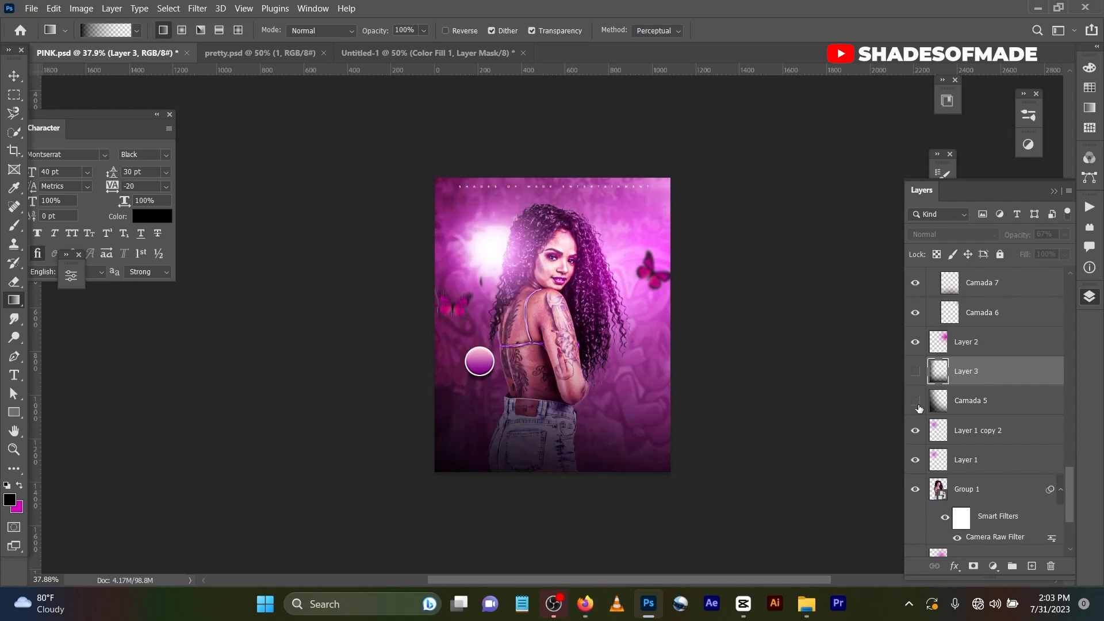
Show the element group, hide the purple fill clipped to Camada 3, and make Camada 3 the active layer.
scroll(960, 354, "up", 4)
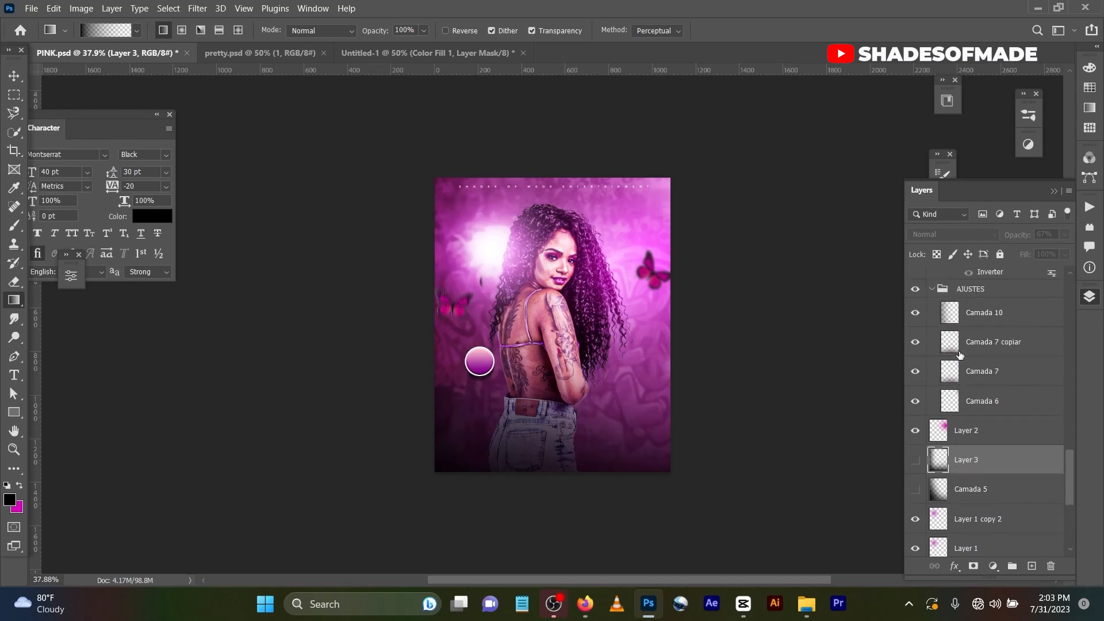
scroll(960, 354, "up", 2)
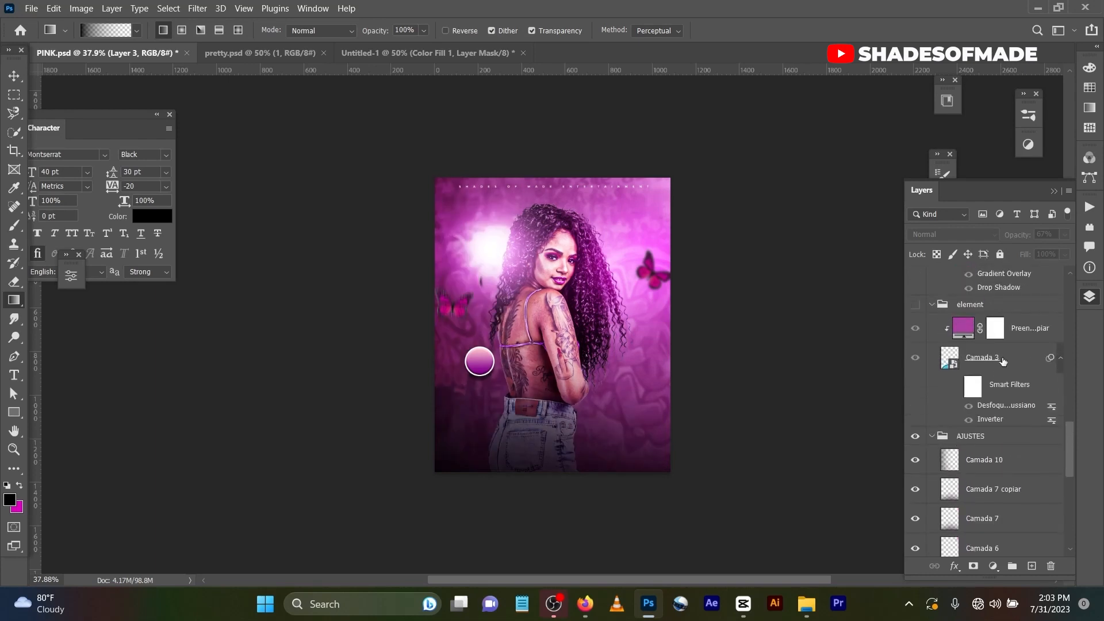
left_click(915, 304)
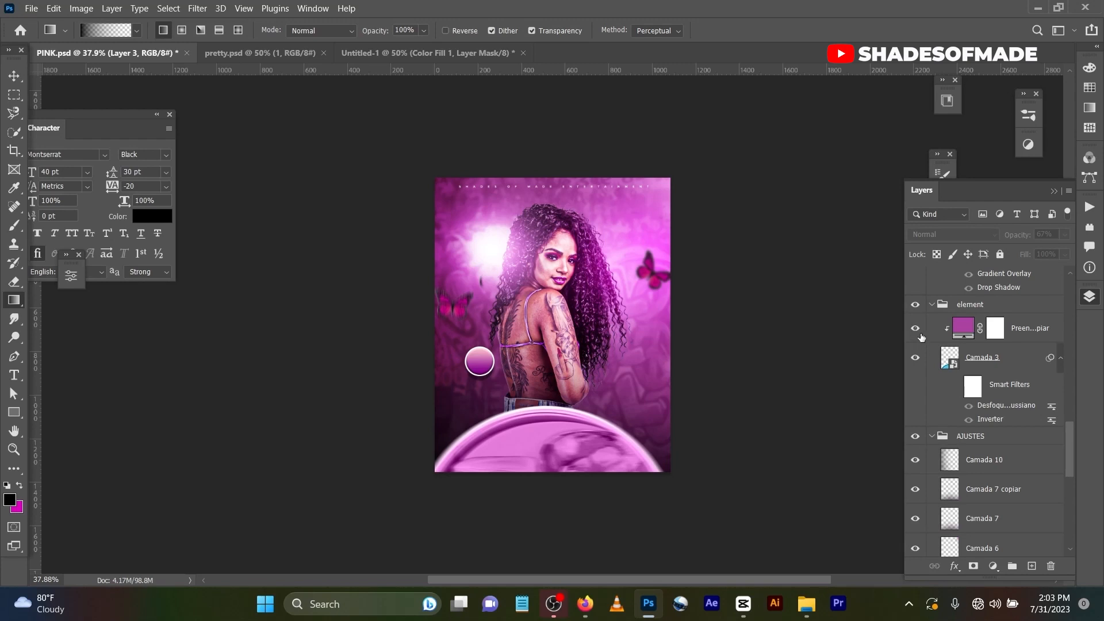
left_click(915, 329)
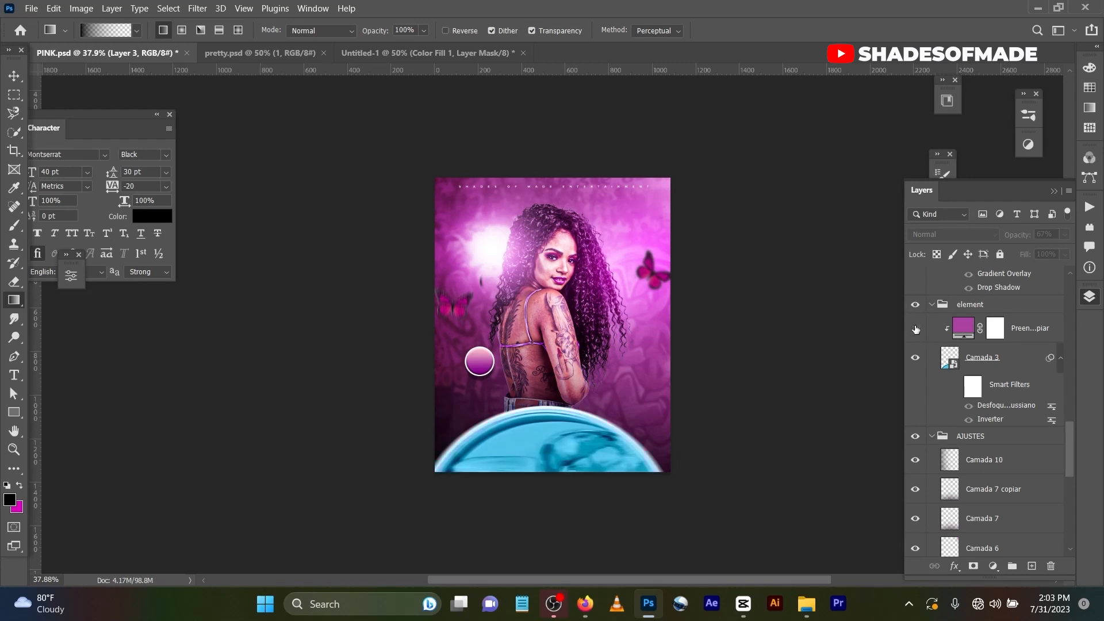
left_click(980, 366)
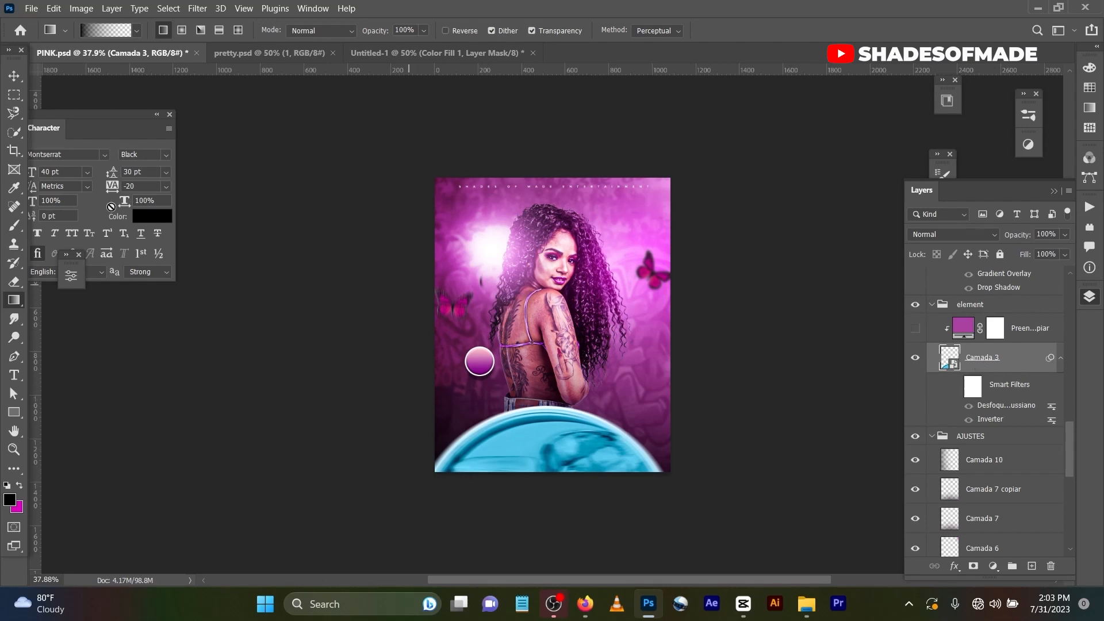
Add a bright magenta solid color fill layer clipped to Camada 3 and set its blend mode to Color.
left_click(13, 75)
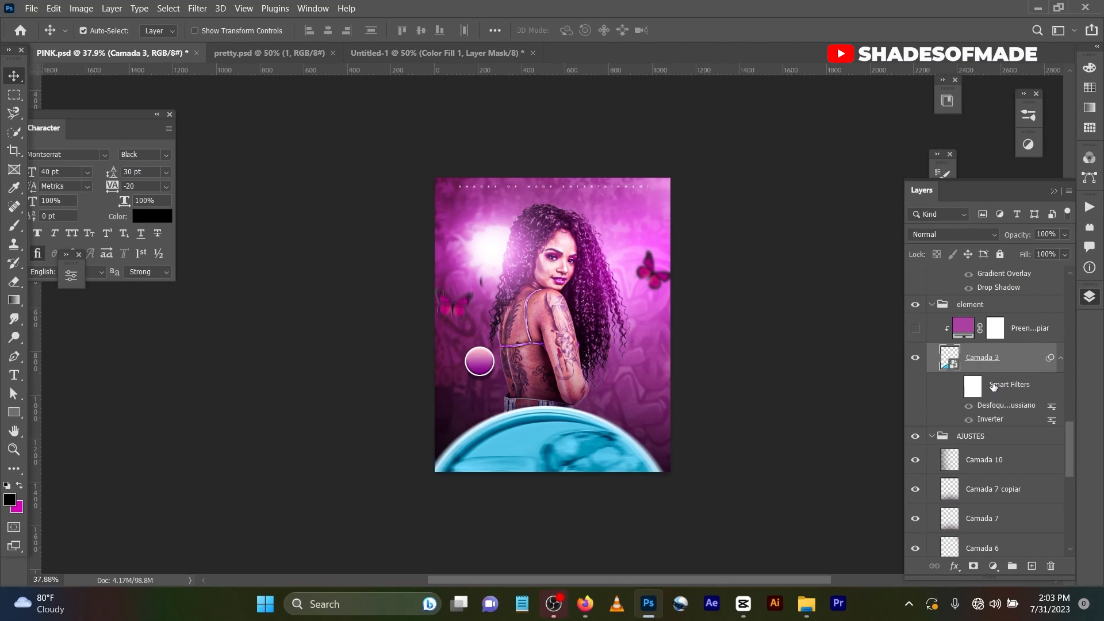
left_click(1026, 329)
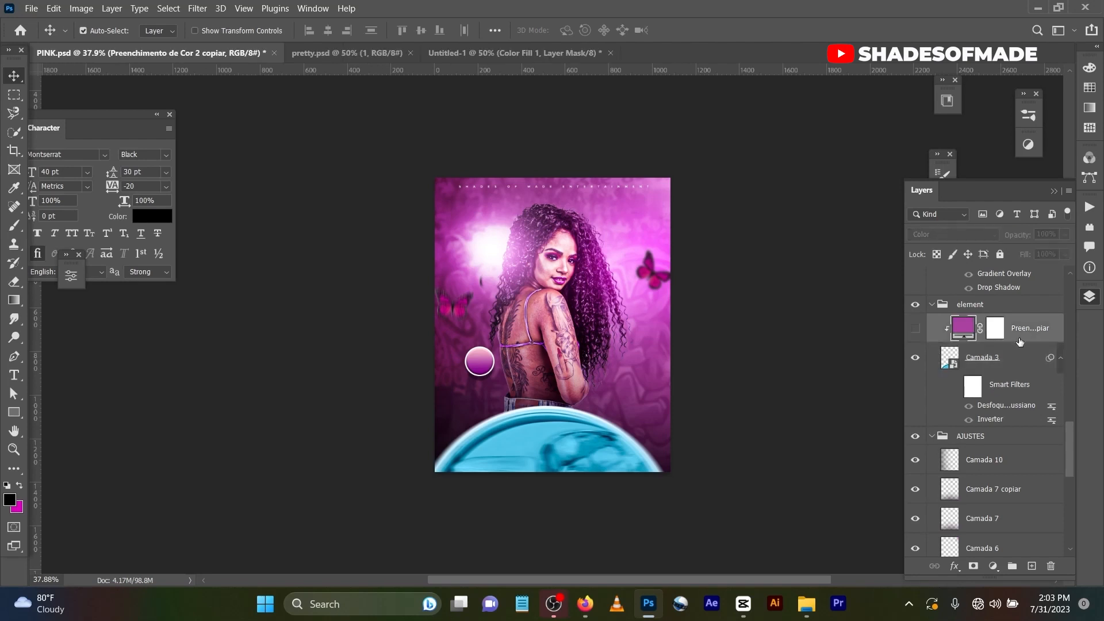
left_click(983, 361)
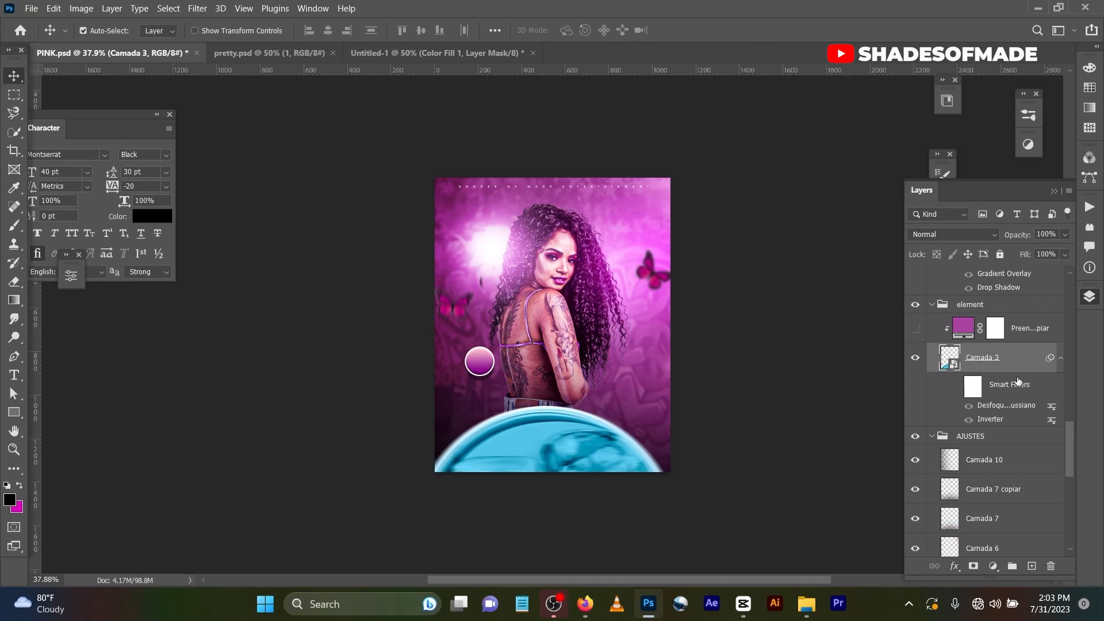
left_click(1031, 565)
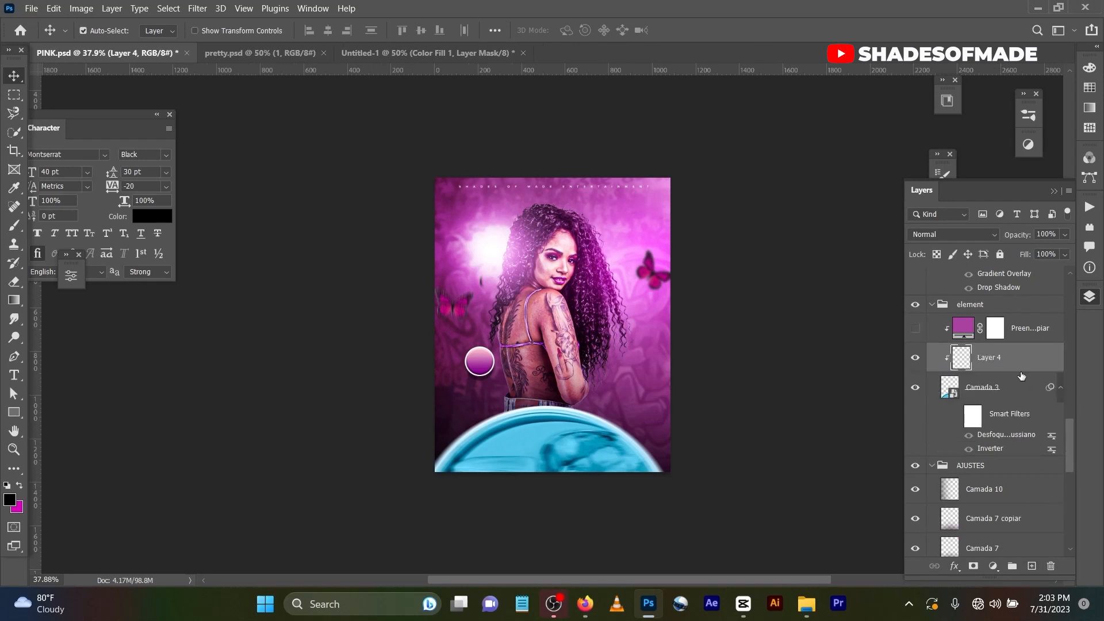
left_click(992, 566)
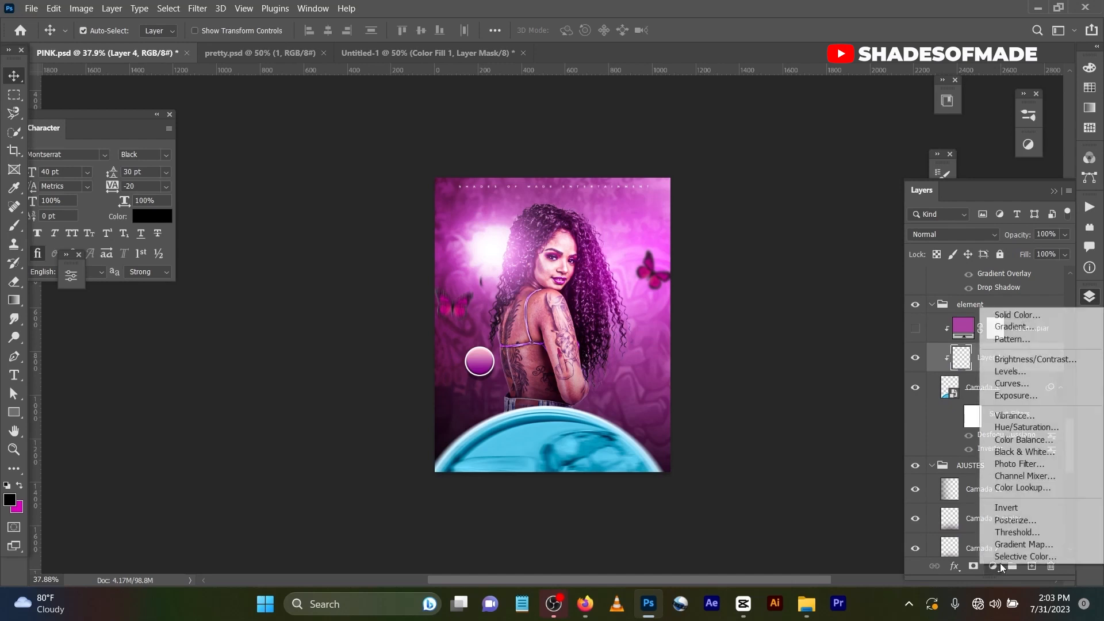
left_click(1041, 317)
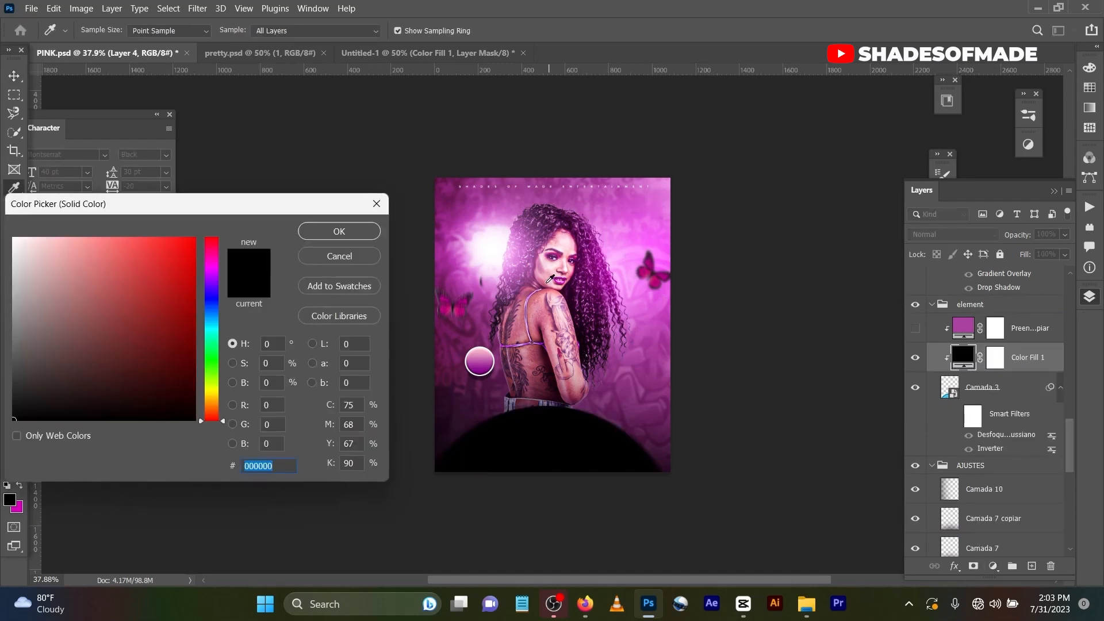
left_click(630, 229)
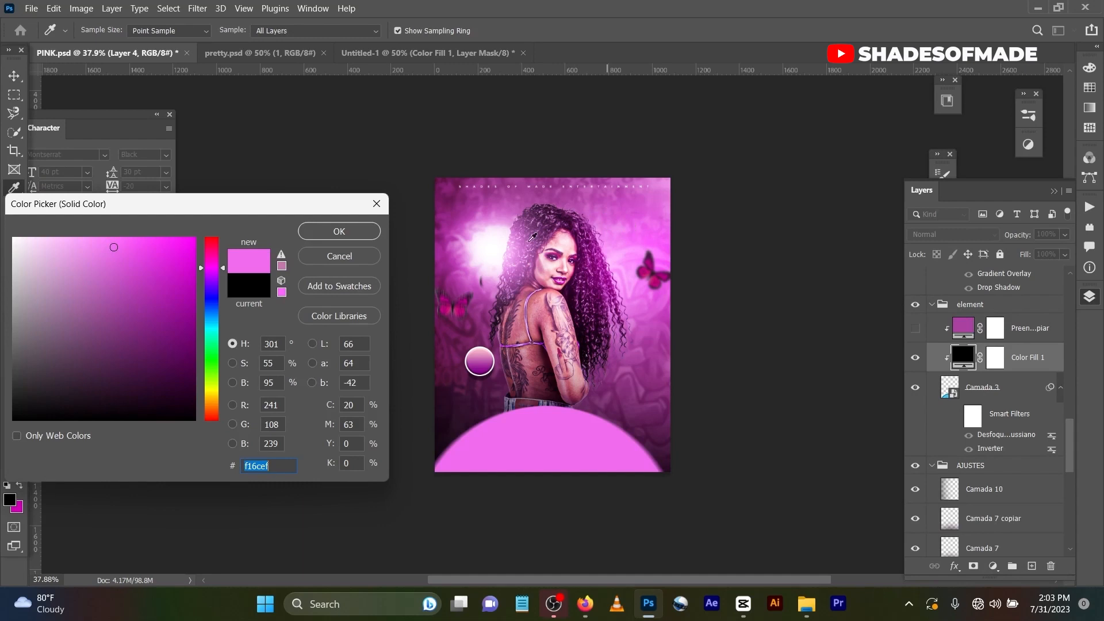
left_click(181, 239)
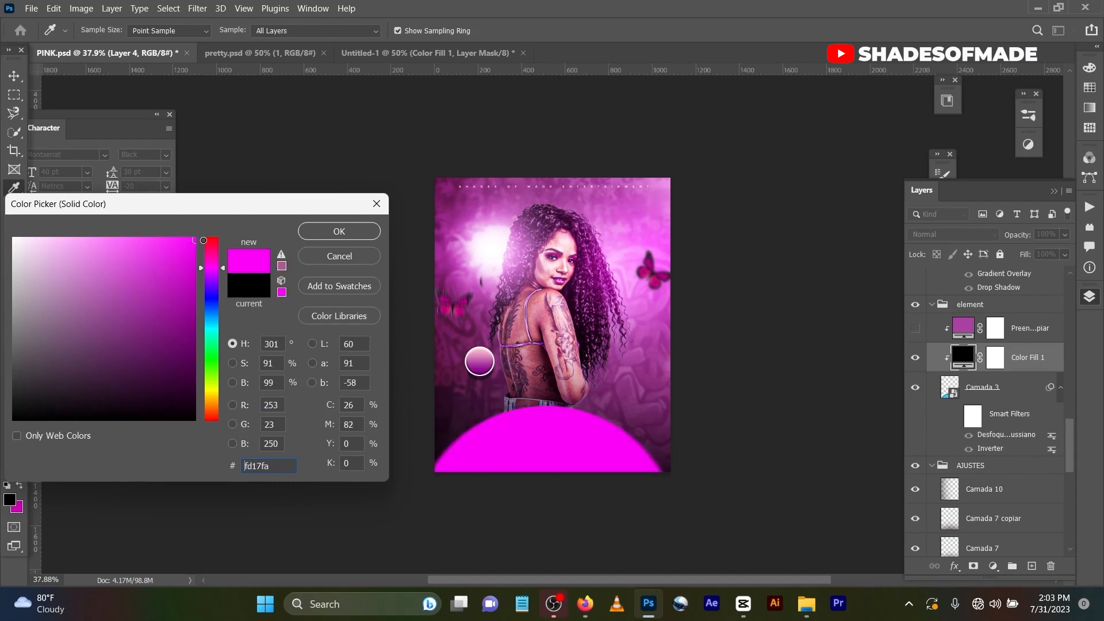
left_click(335, 229)
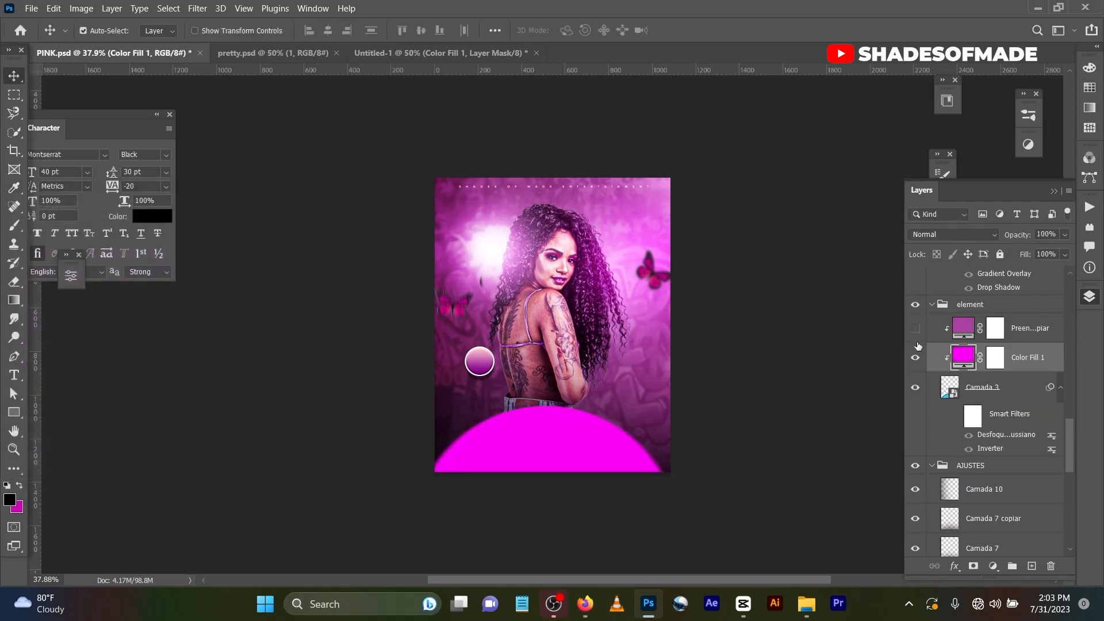
left_click(961, 233)
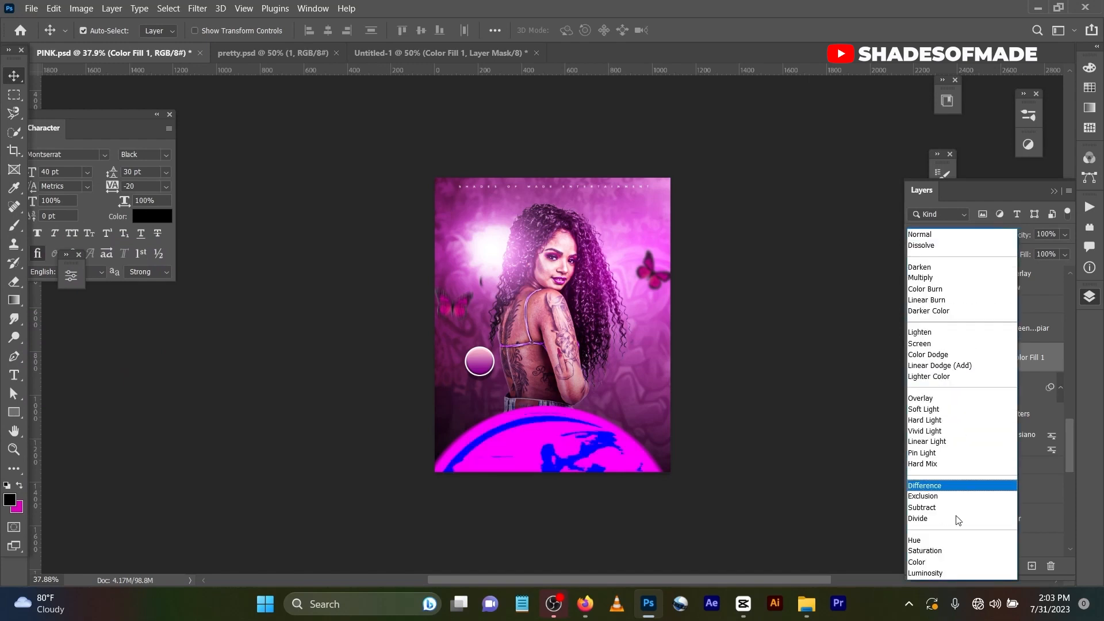
left_click(947, 564)
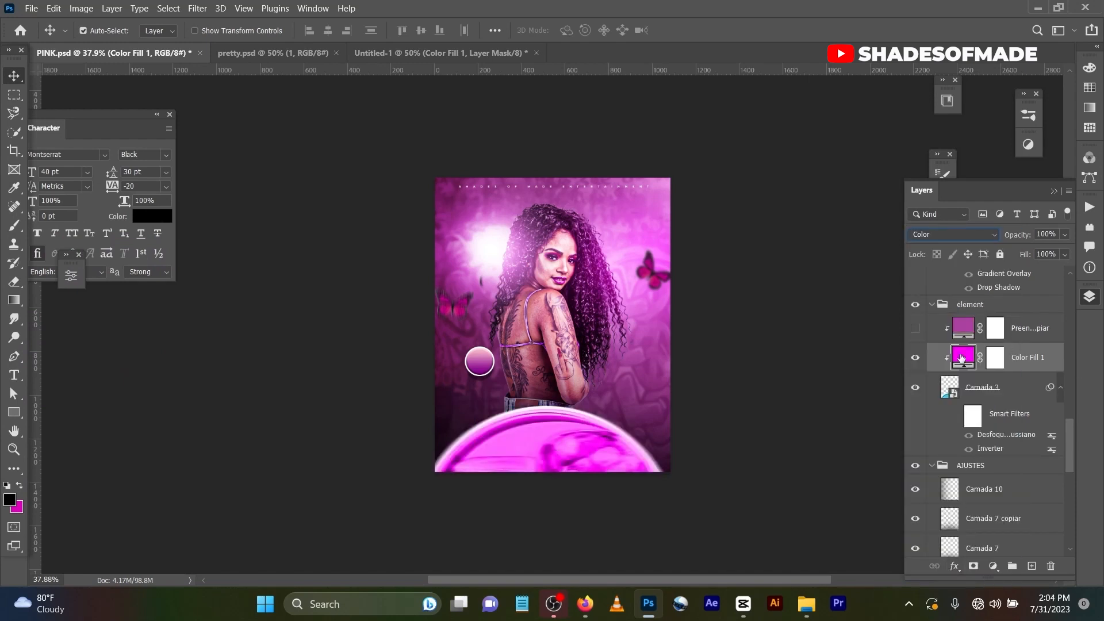
Match the new clipped fill's color to the original purple fill above it, using hex aa419f.
double_click(963, 329)
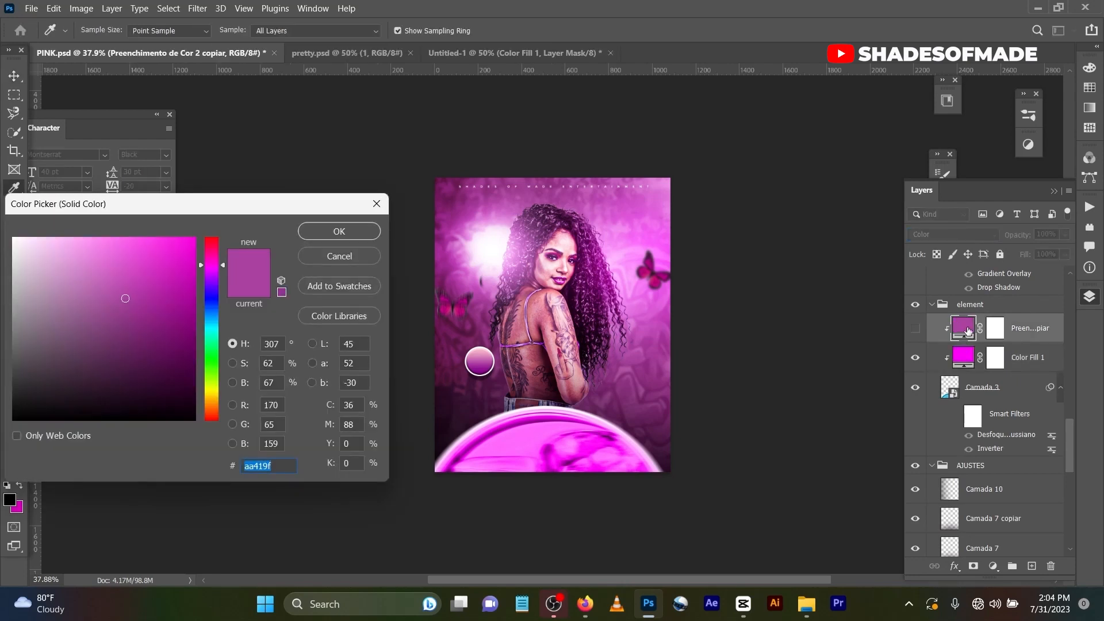
left_click(329, 235)
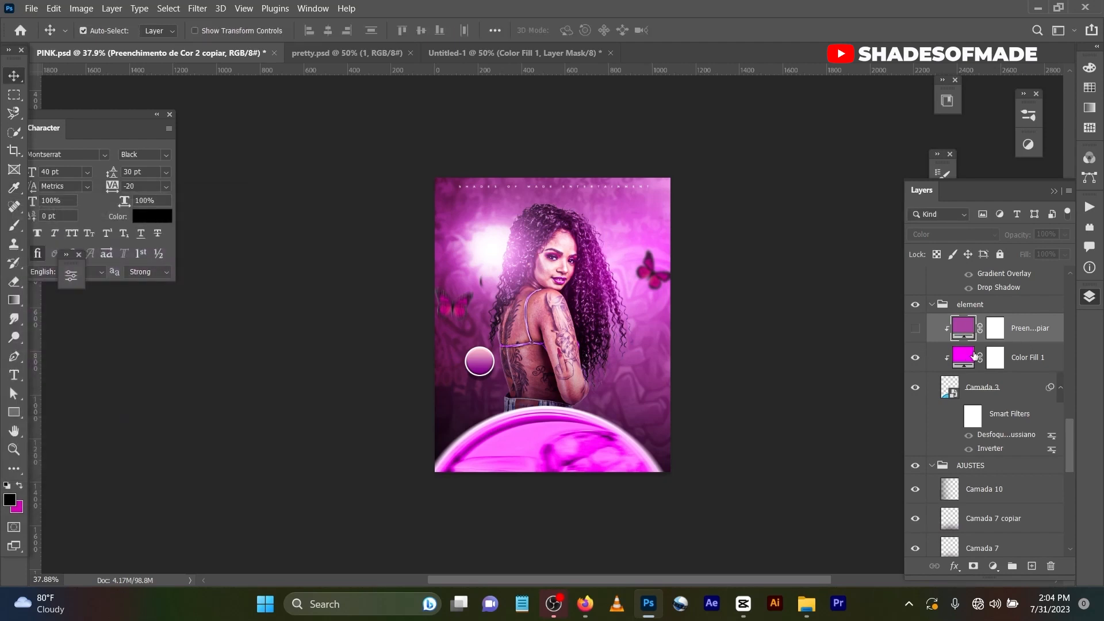
double_click(970, 357)
type("aa")
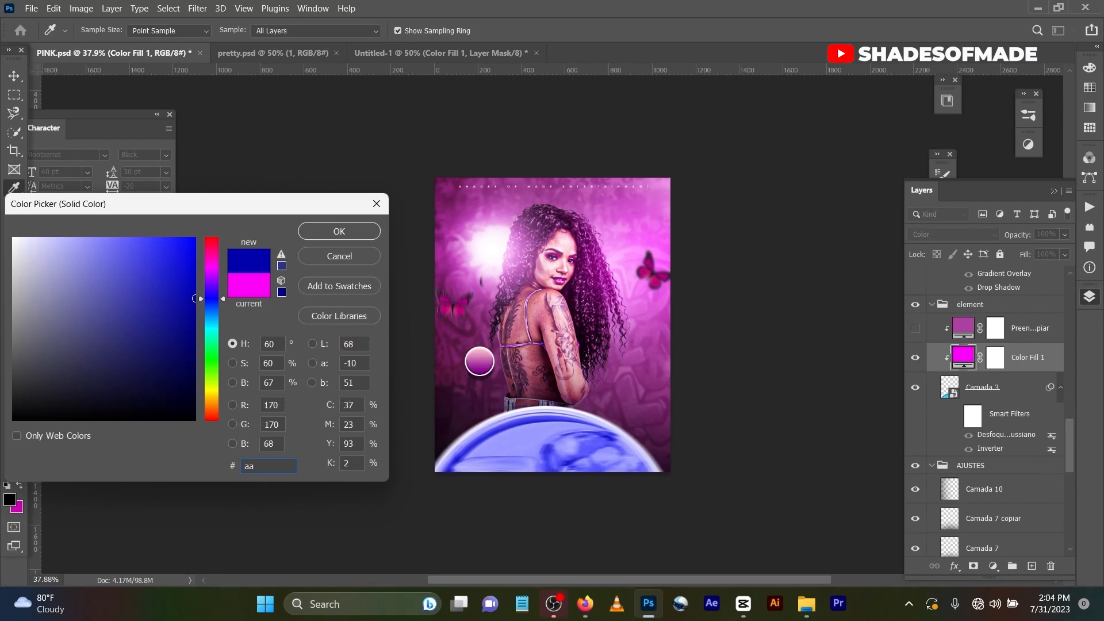
type("419f")
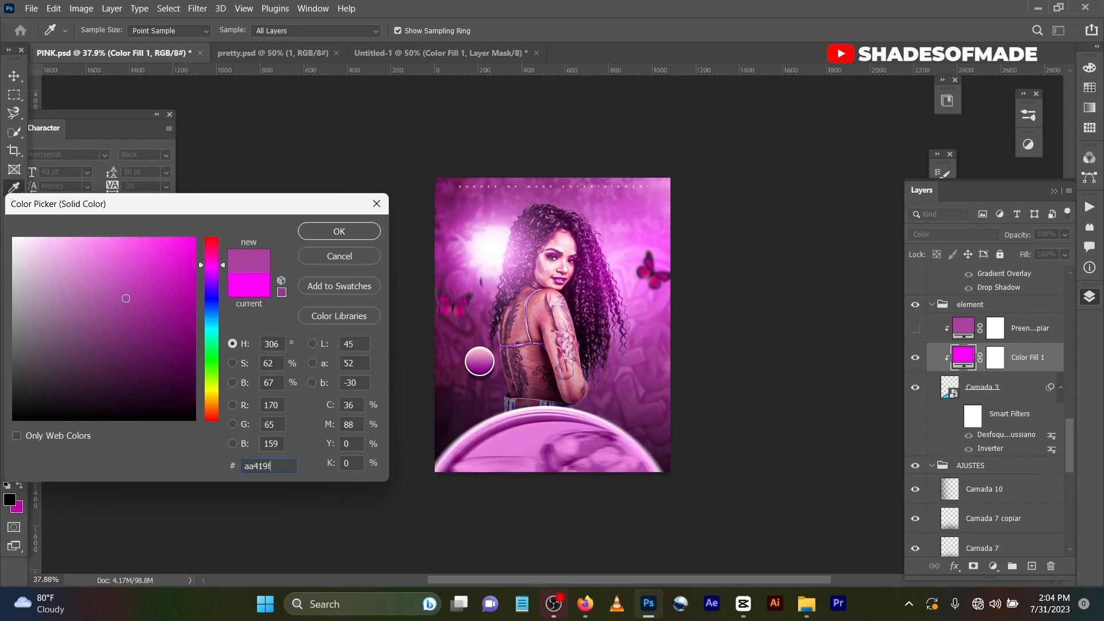
left_click(339, 231)
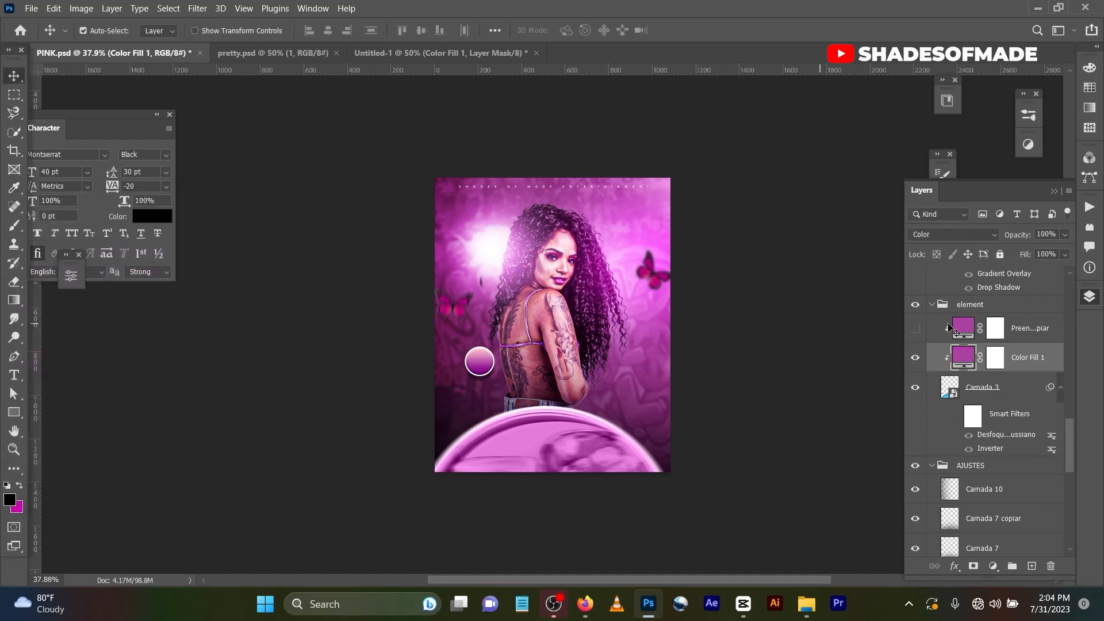
Turn on the Gaussian blur and invert smart filters of Camada 3 and show the TEXT group.
scroll(949, 327, "up", 3)
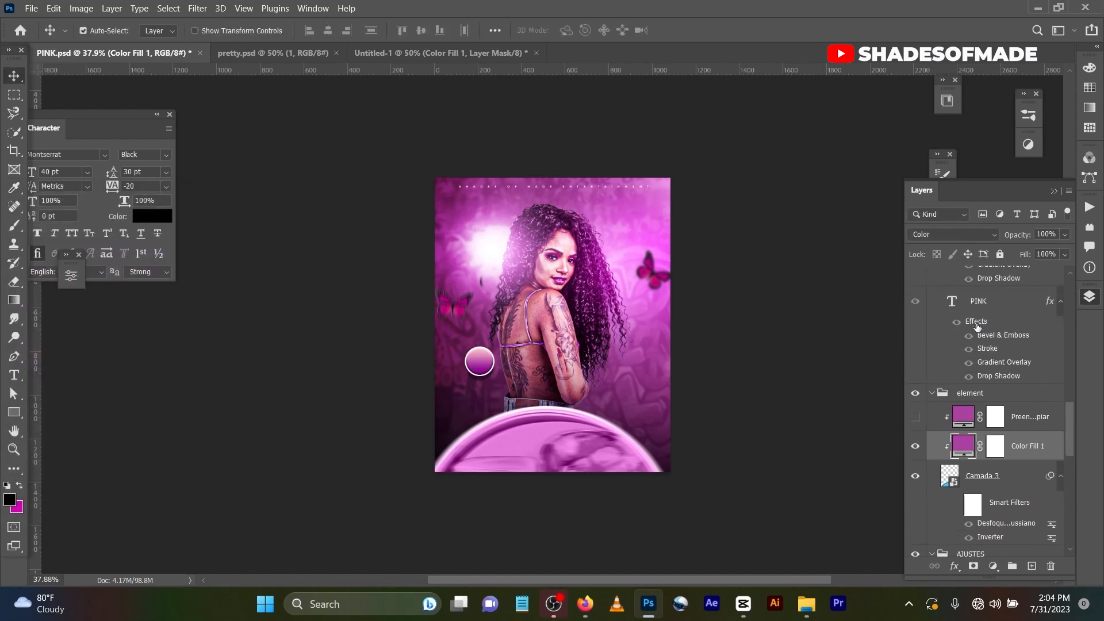
left_click(969, 524)
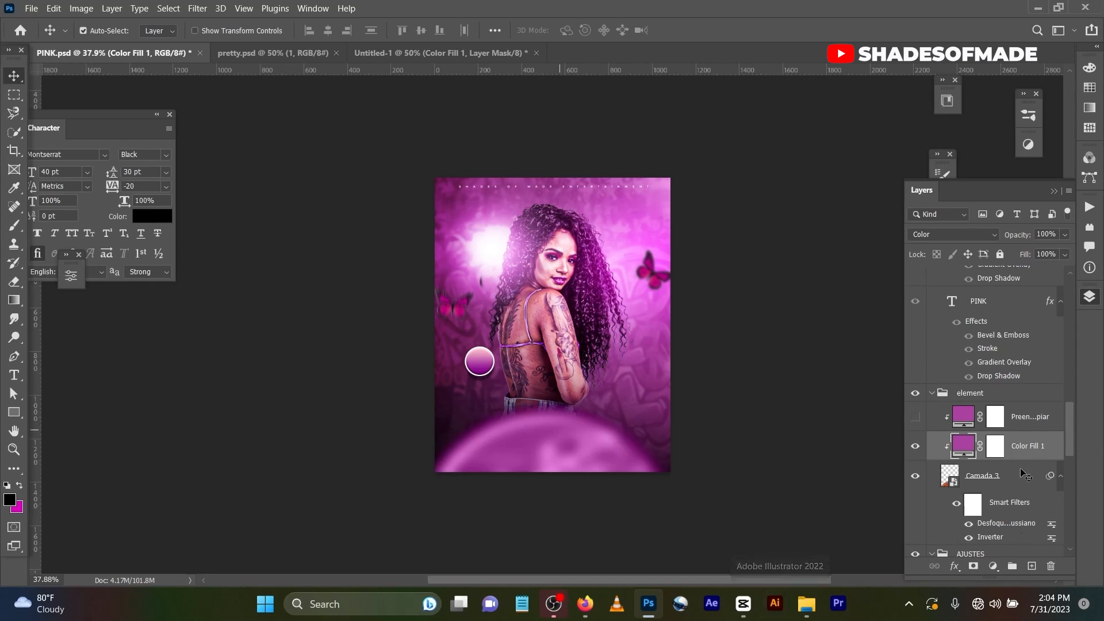
scroll(1008, 470, "up", 3)
scroll(1008, 470, "up", 2)
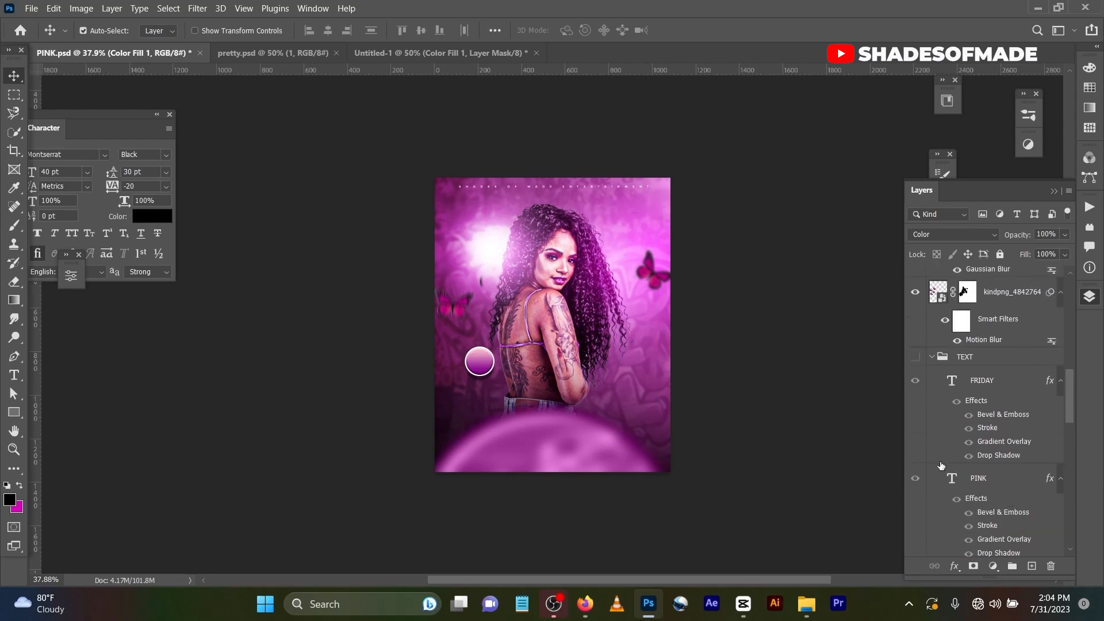
left_click(916, 357)
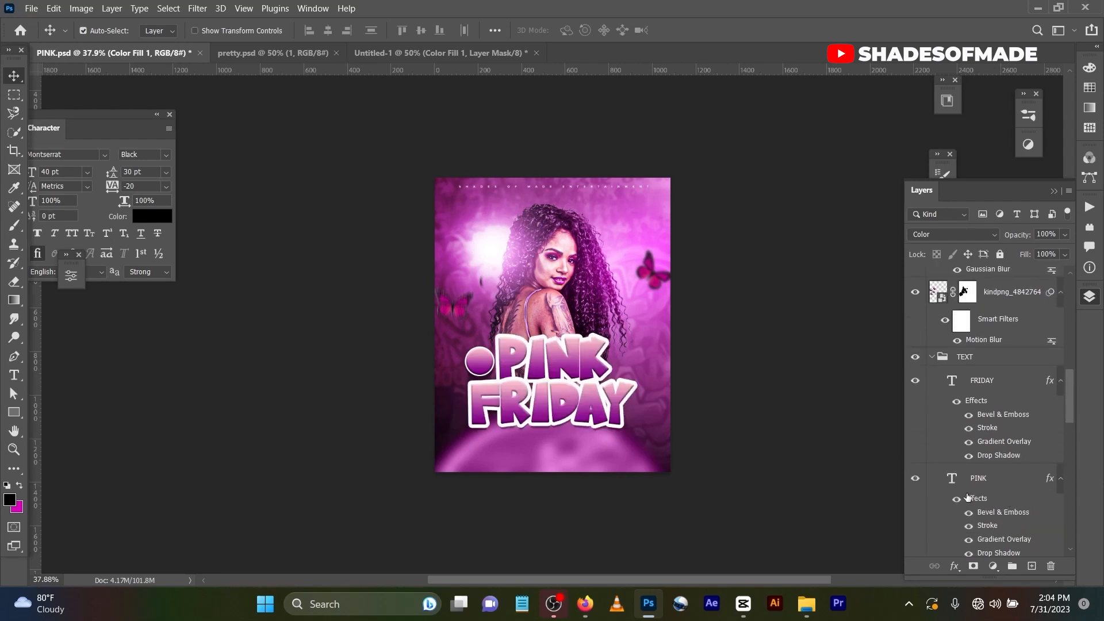
Review the FRIDAY text layer's Stroke and Bevel & Emboss settings and its font, leaving the layer as it is.
left_click(1047, 387)
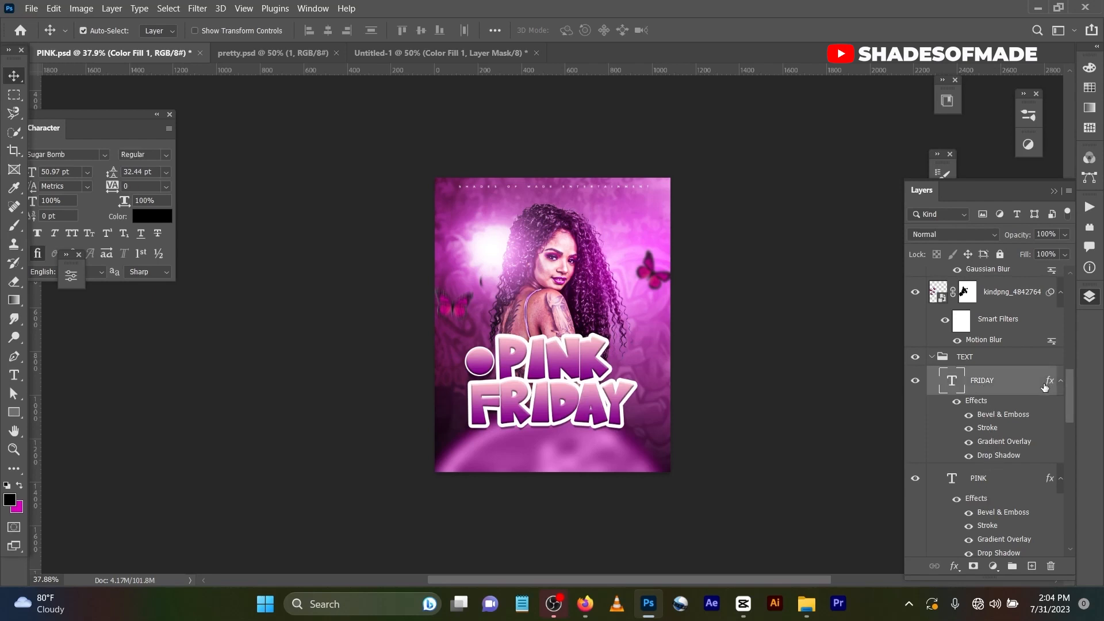
double_click(1044, 386)
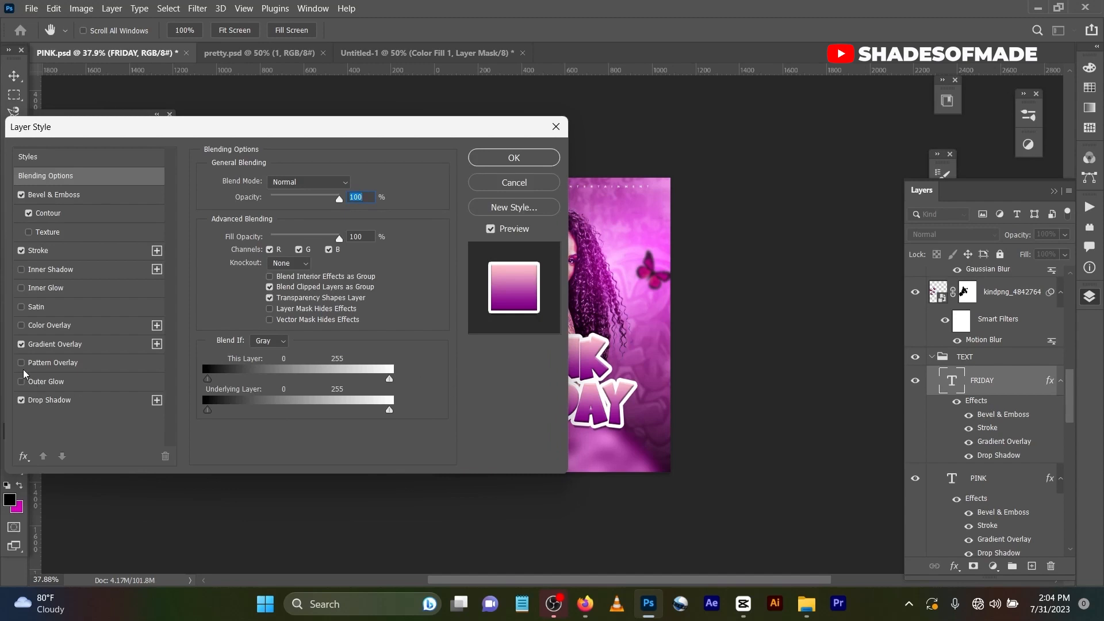
left_click(77, 252)
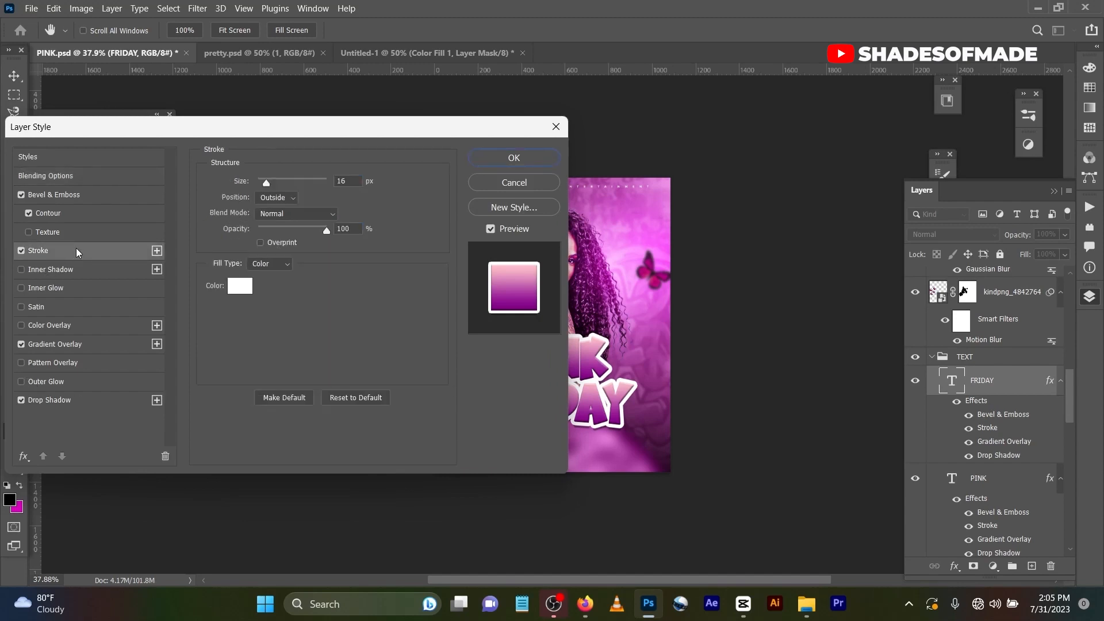
left_click(76, 197)
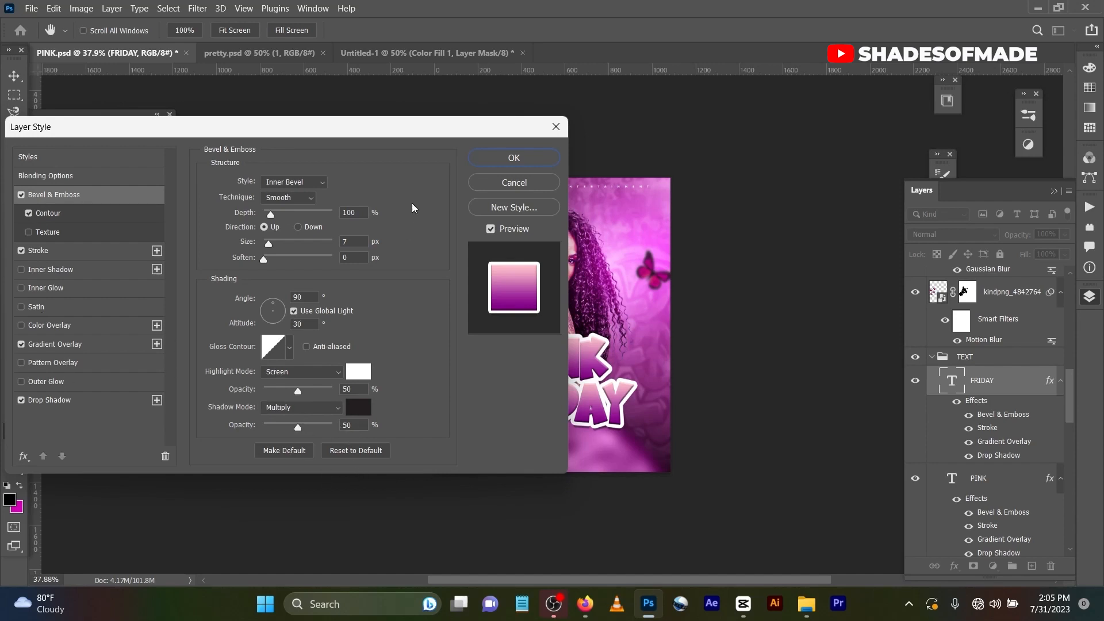
left_click(519, 163)
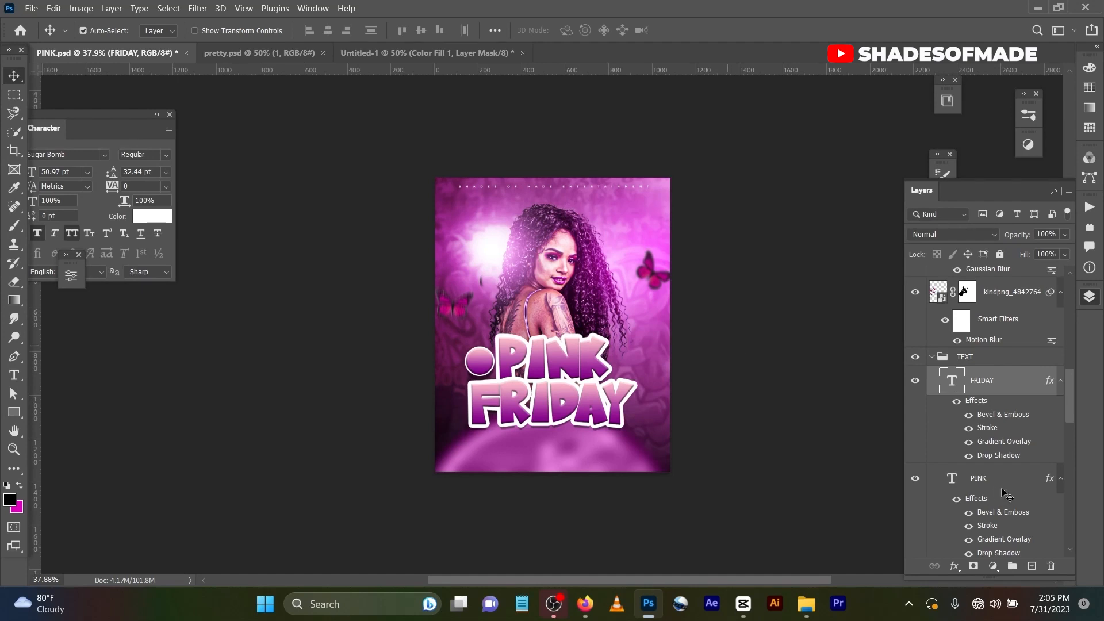
double_click(956, 382)
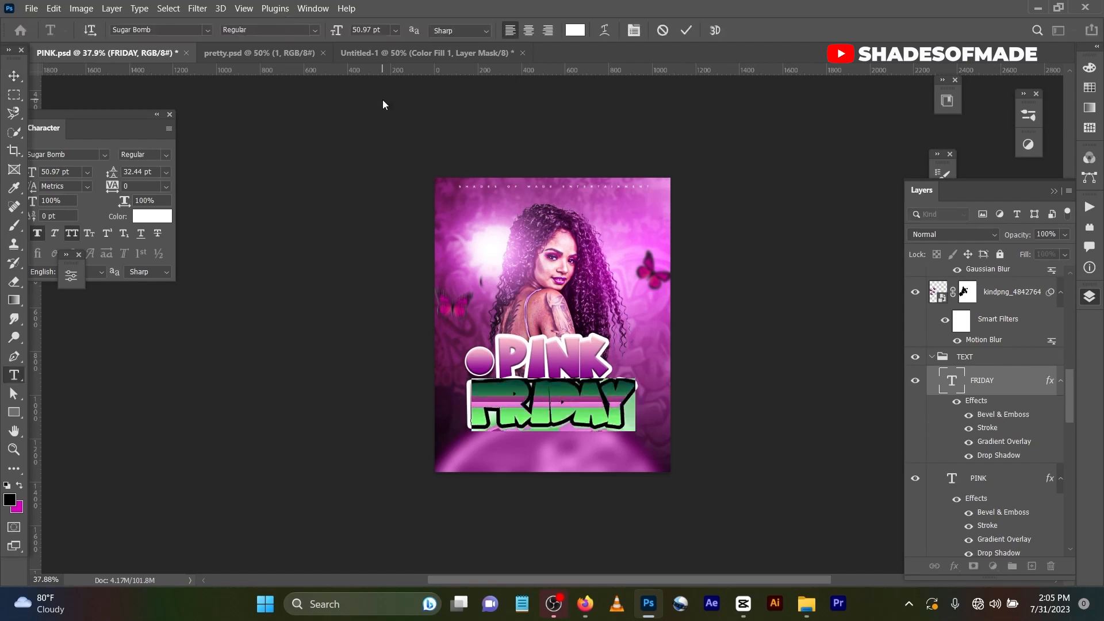
left_click(12, 77)
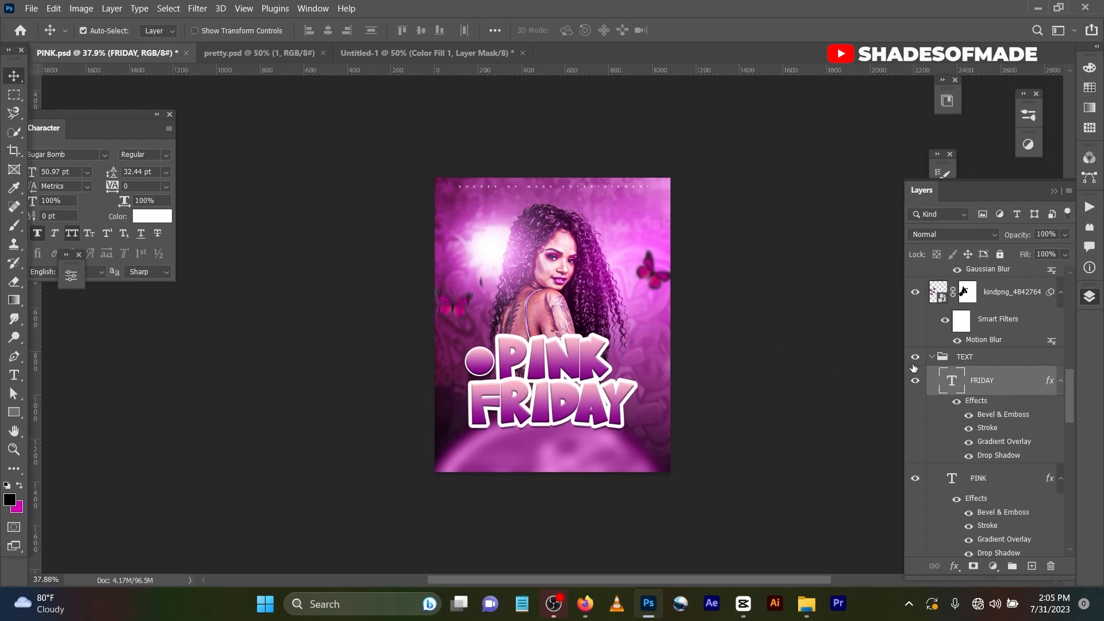
Select the blurred butterfly layer kindpng_4842764 copy and switch its visibility off and back on to preview its effect.
left_click(663, 276)
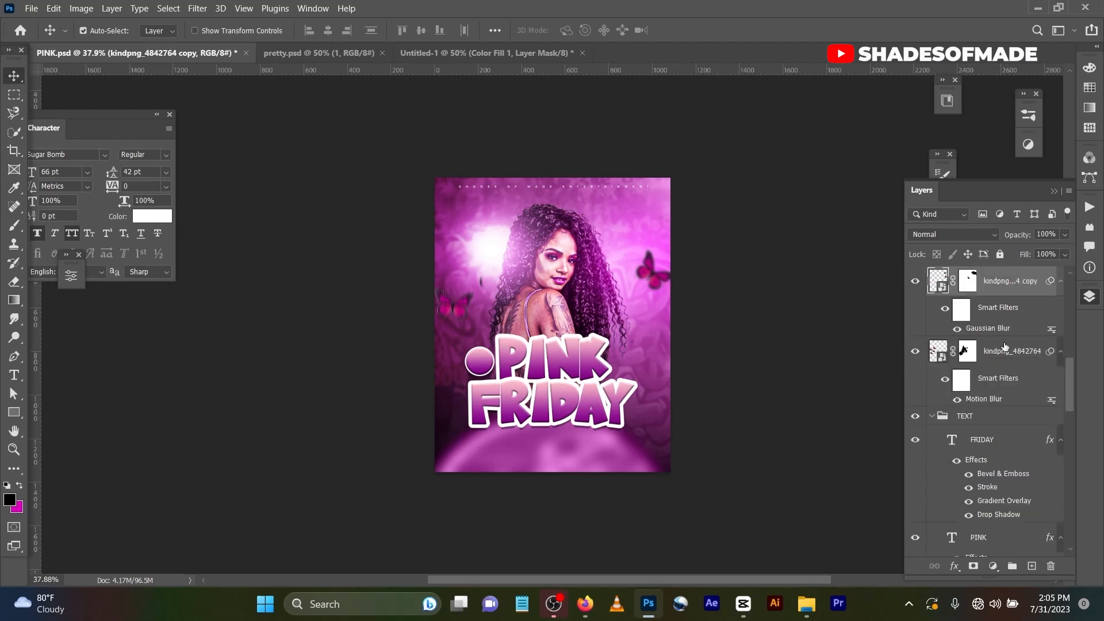
scroll(1047, 359, "up", 1)
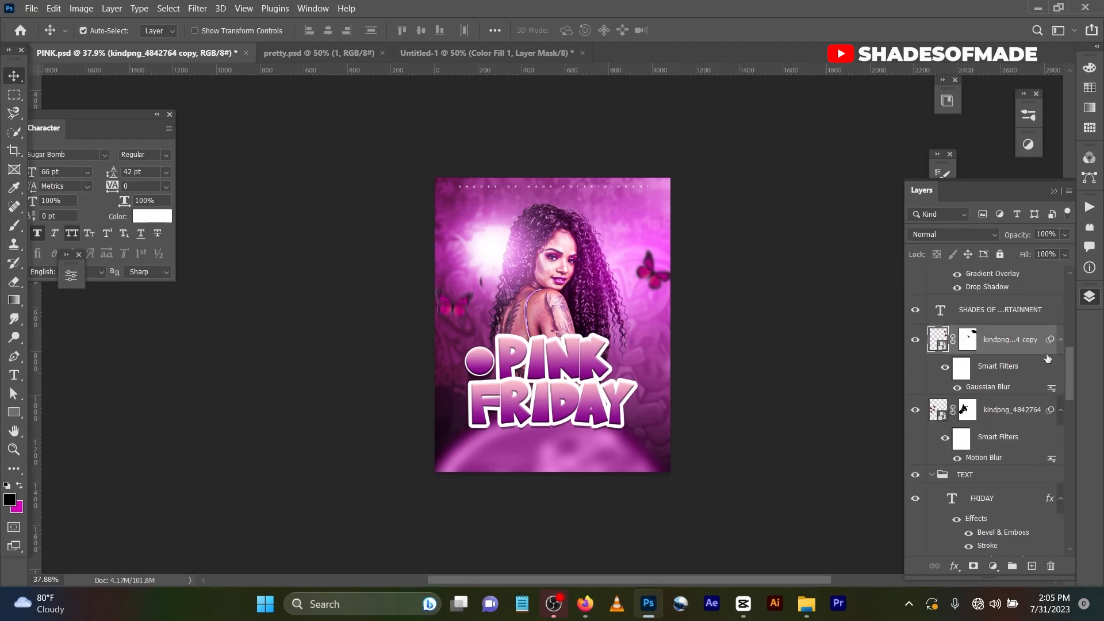
left_click(914, 340)
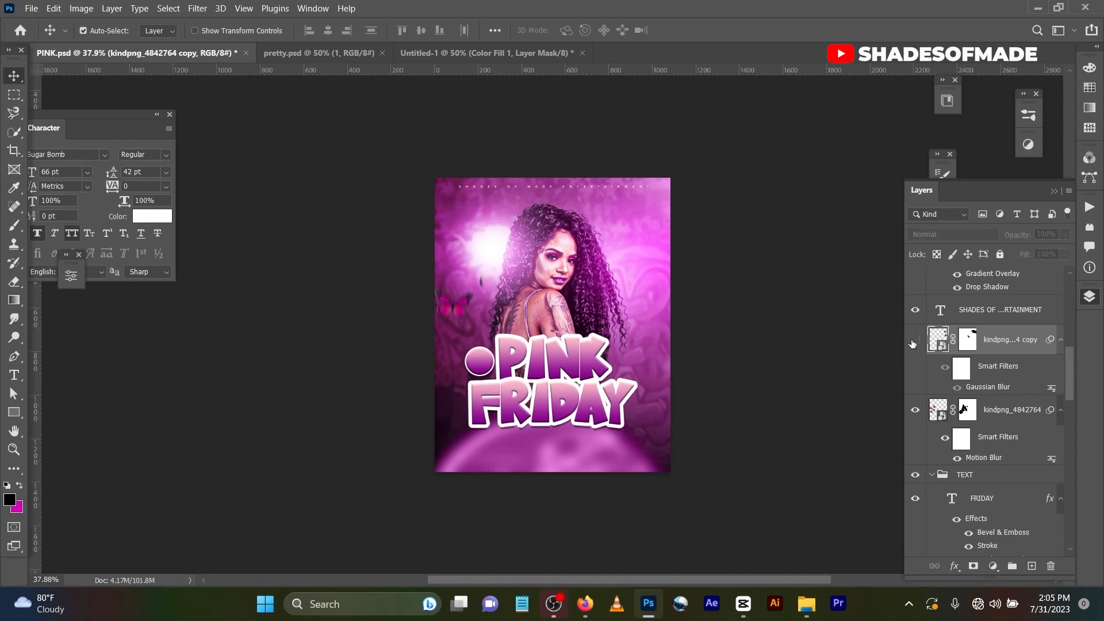
left_click(914, 341)
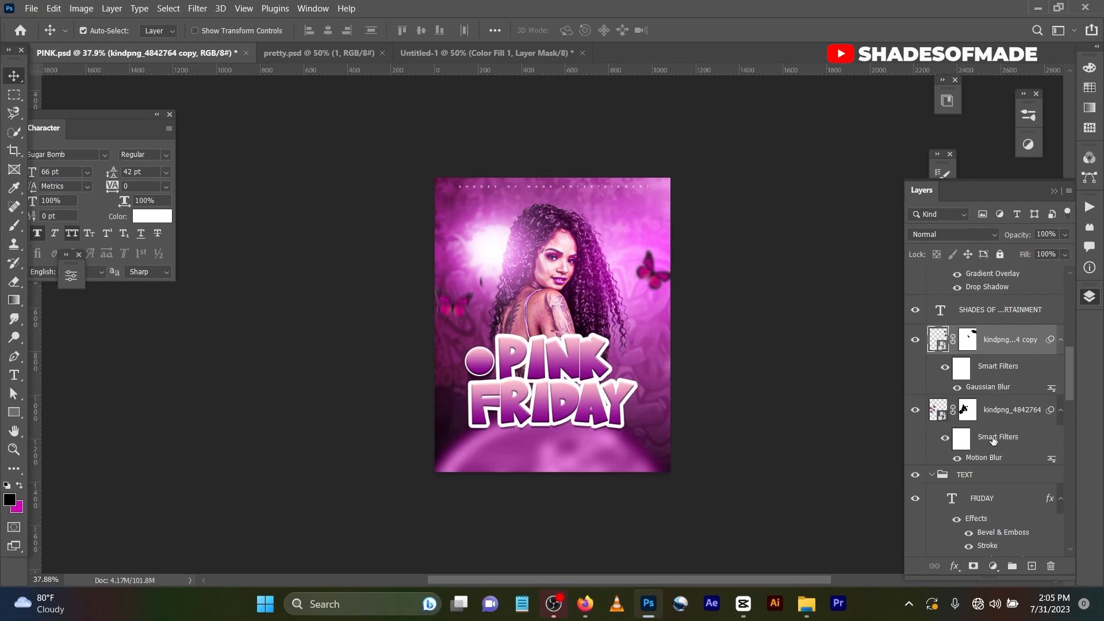
Locate the hidden logo, LADIES HANGOUT, 8PM and may 20 layers near the top of the layer stack.
scroll(976, 463, "up", 4)
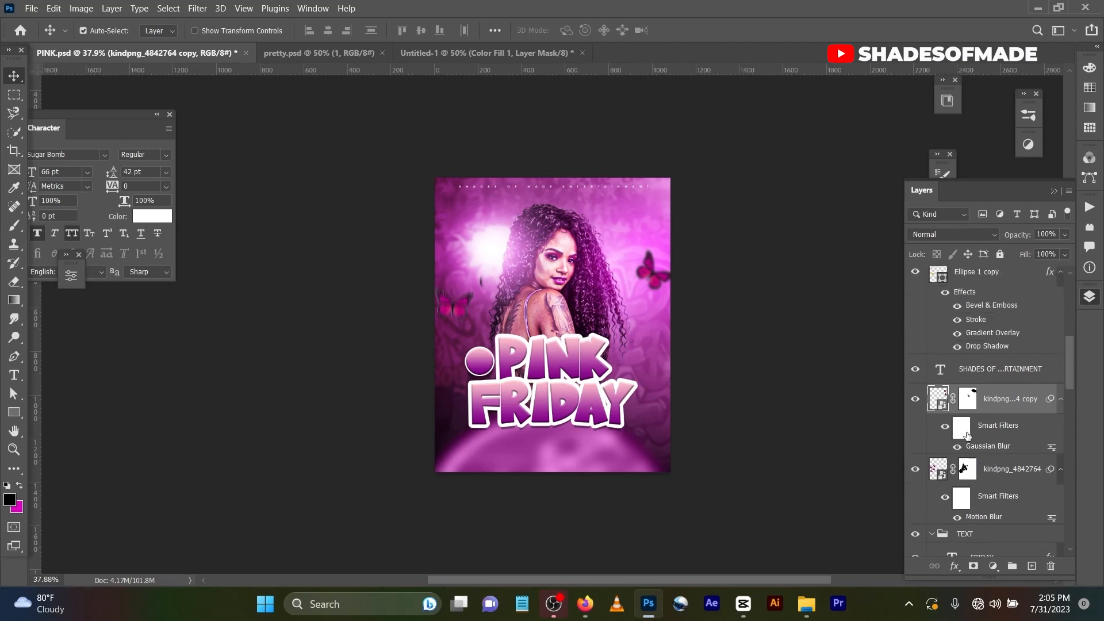
scroll(966, 432, "up", 4)
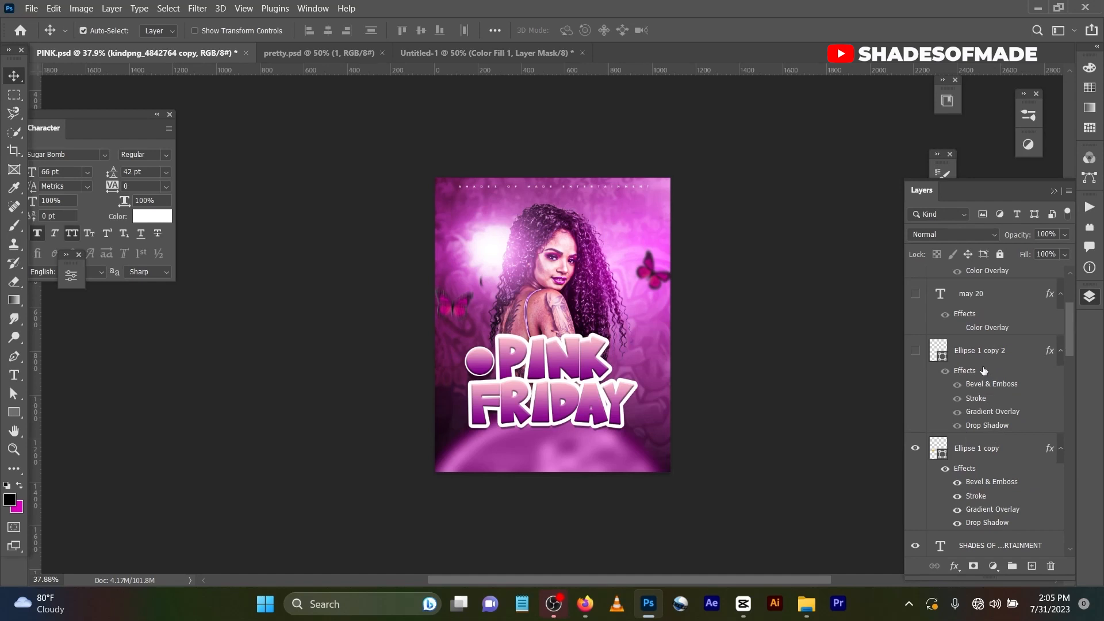
scroll(983, 370, "up", 4)
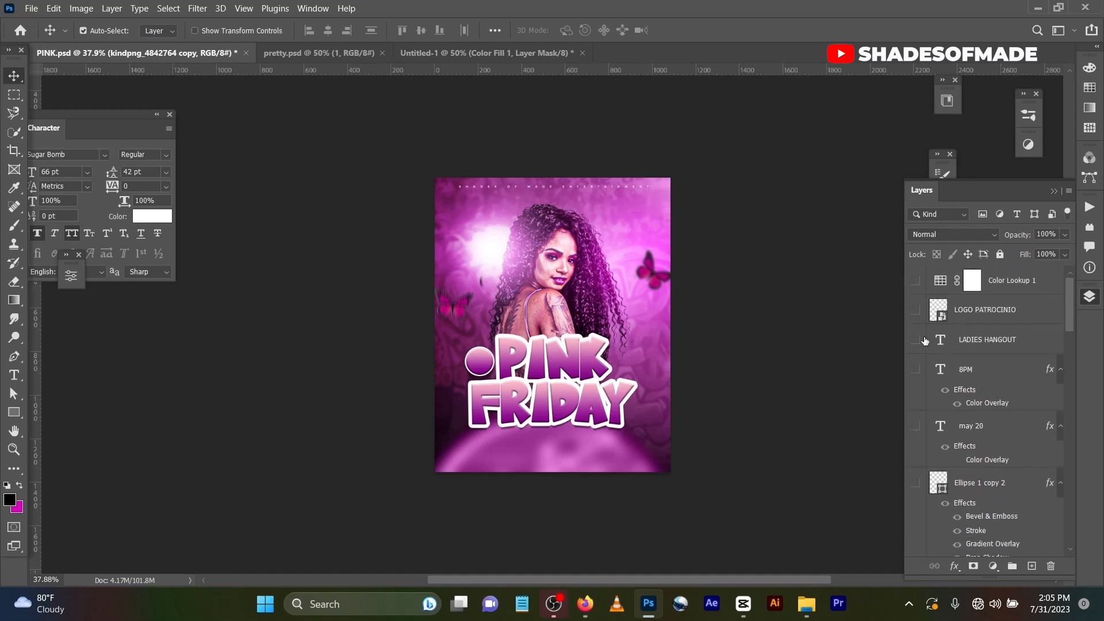